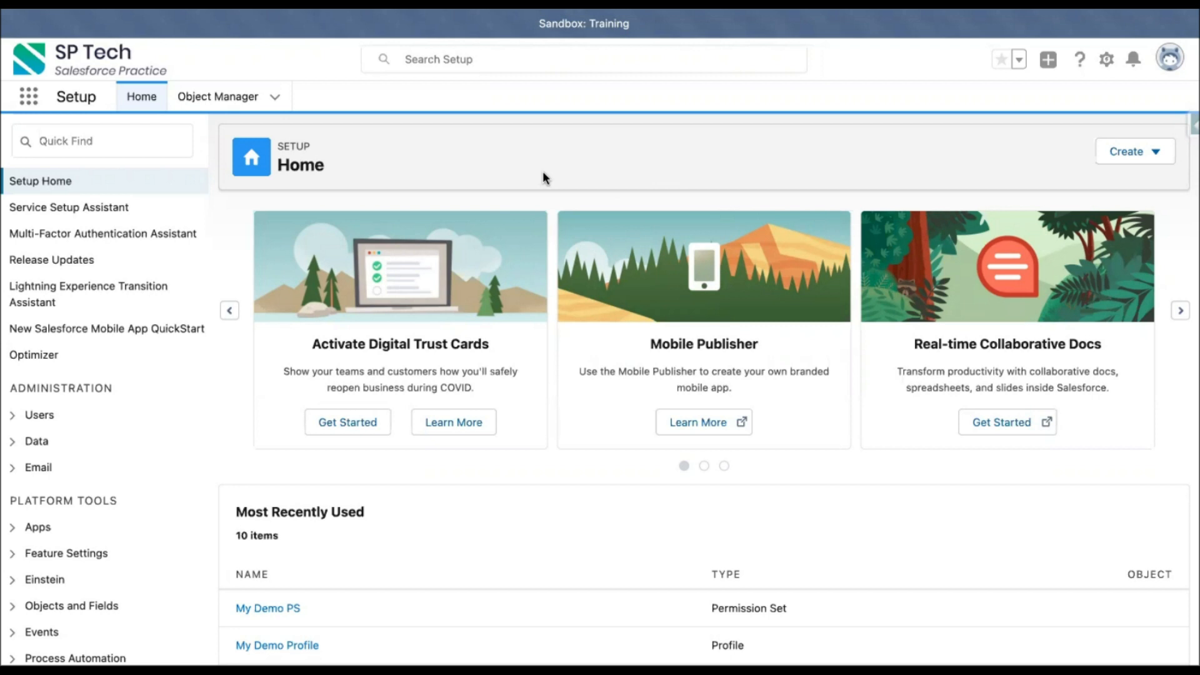
Step: Open the Sharing Settings page from the setup quick find
{"action": "left_click", "coordinate": [153, 140]}
{"action": "type", "text": "sharing"}
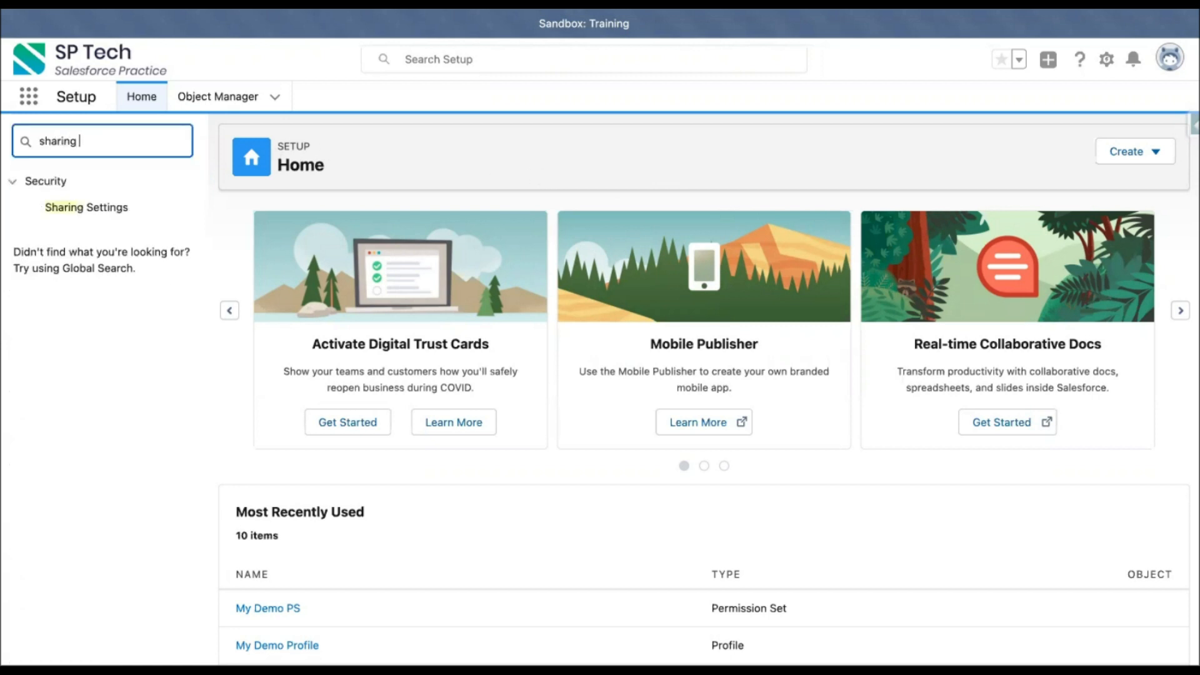
{"action": "left_click", "coordinate": [119, 209]}
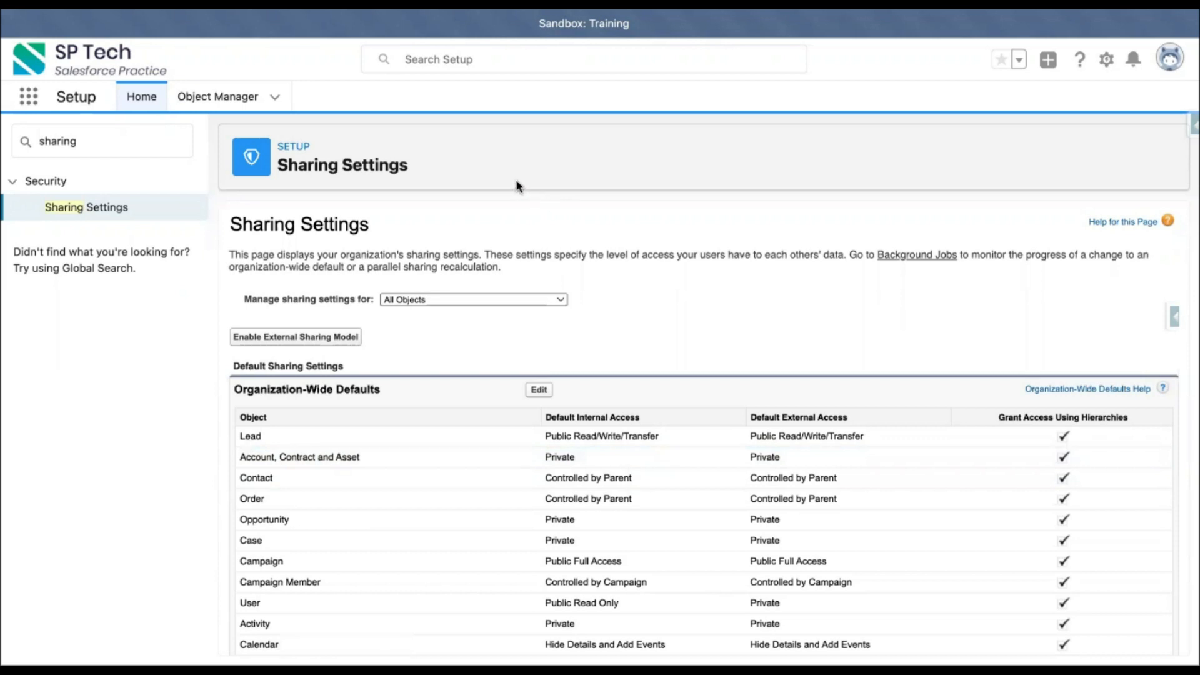
Step: Search setup for roles and open the Roles page
{"action": "left_click", "coordinate": [75, 147]}
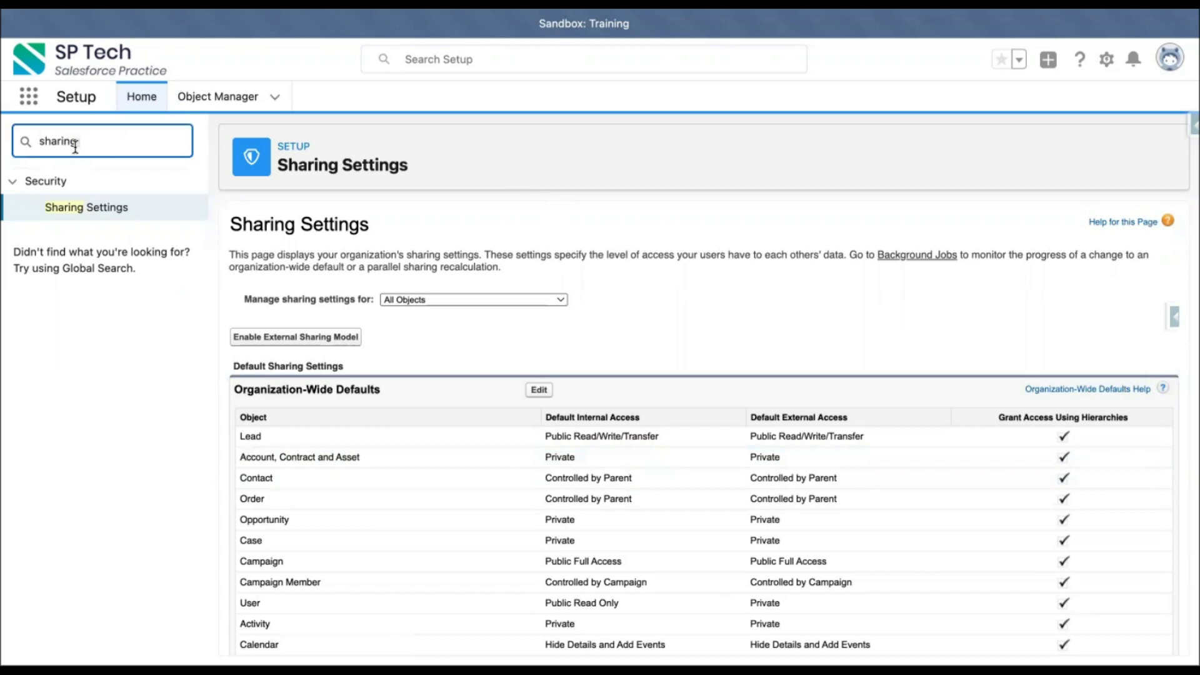
{"action": "double_click", "coordinate": [60, 143]}
{"action": "type", "text": "roles"}
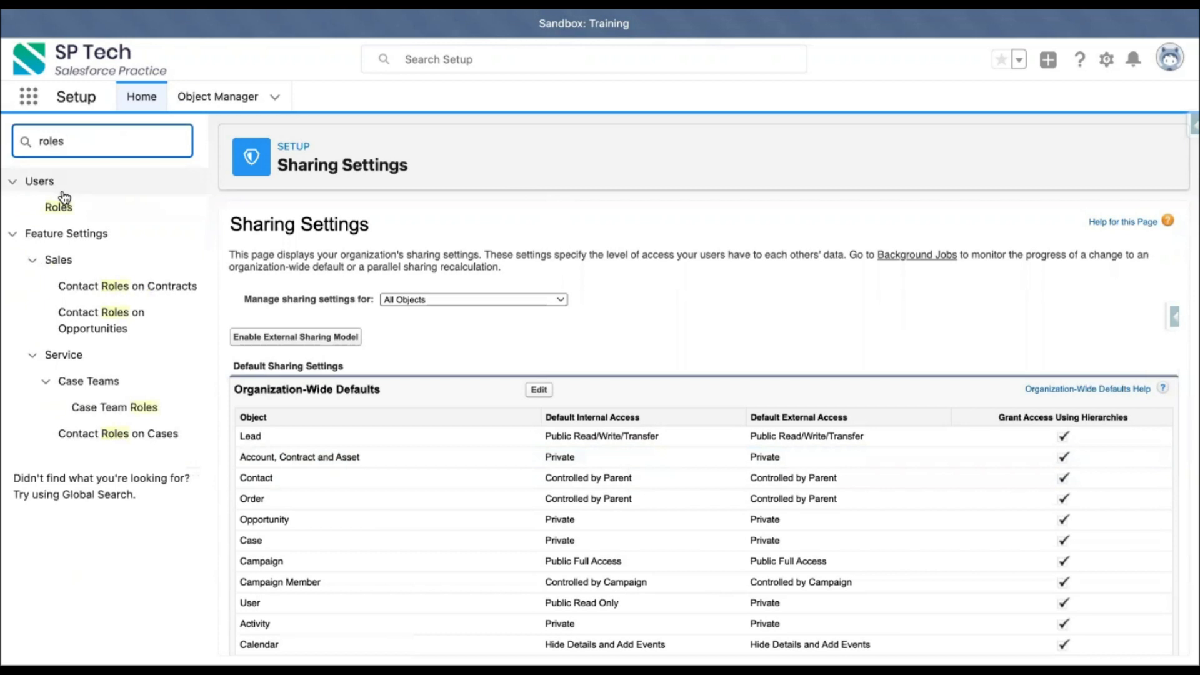
{"action": "left_click", "coordinate": [58, 208]}
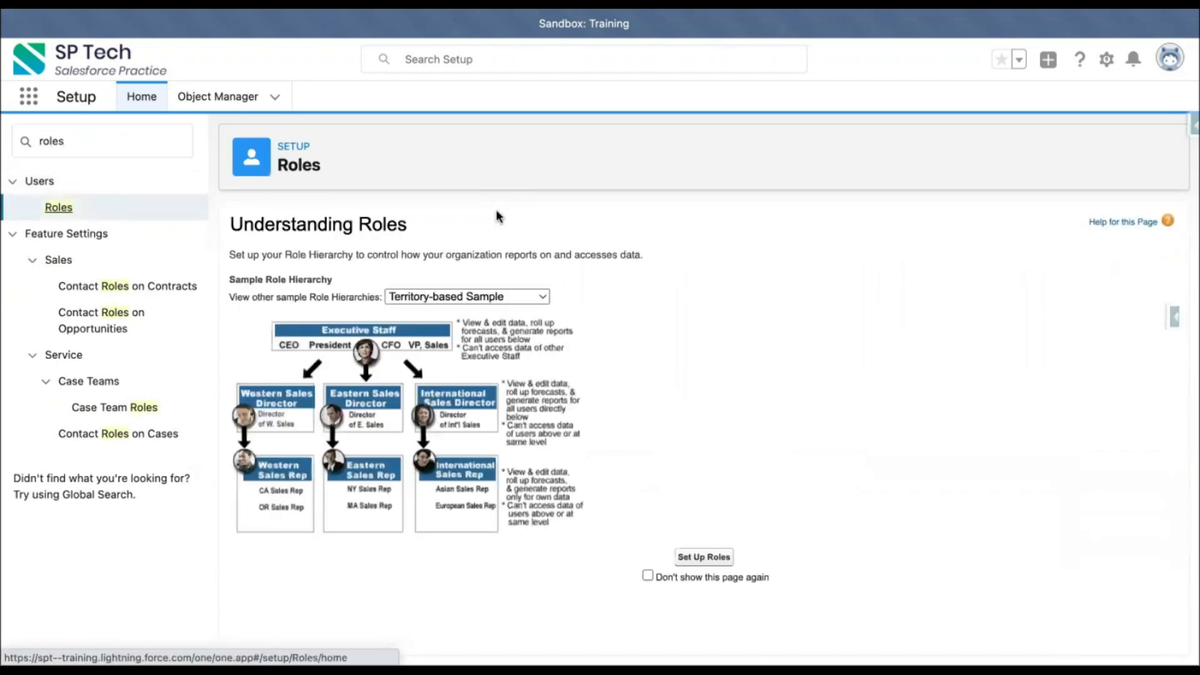
Step: Set up the role hierarchy and add a CEO role directly under SP Tech Inc
{"action": "left_click", "coordinate": [705, 556]}
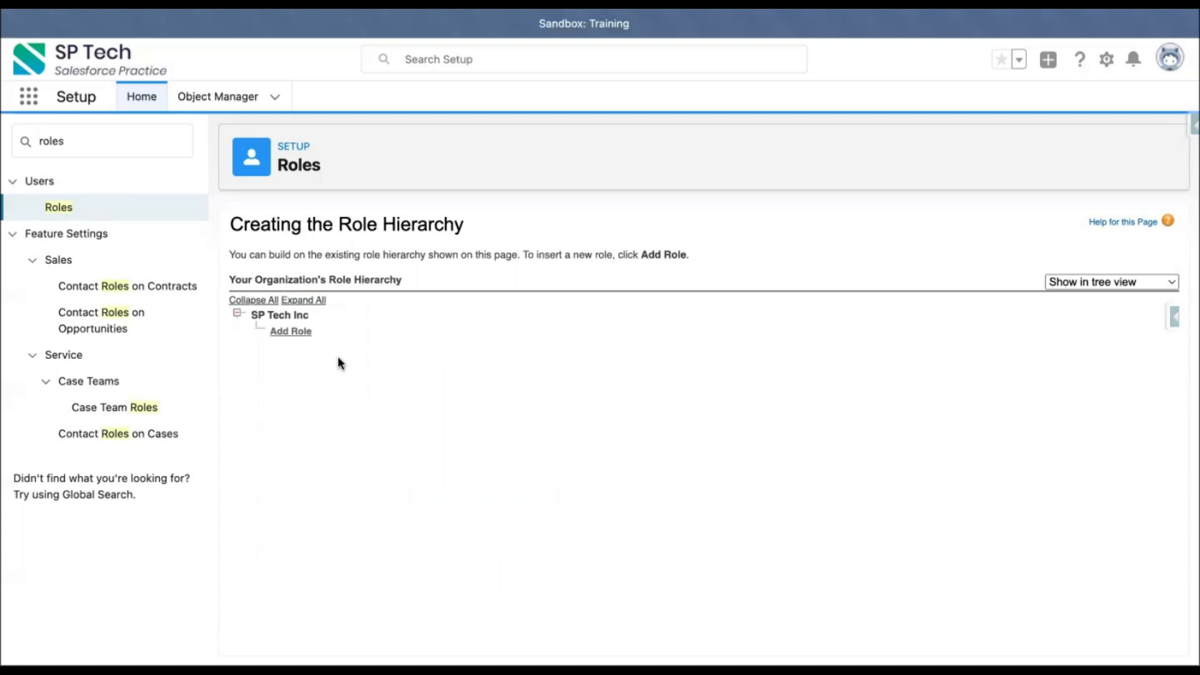
{"action": "left_click", "coordinate": [302, 334]}
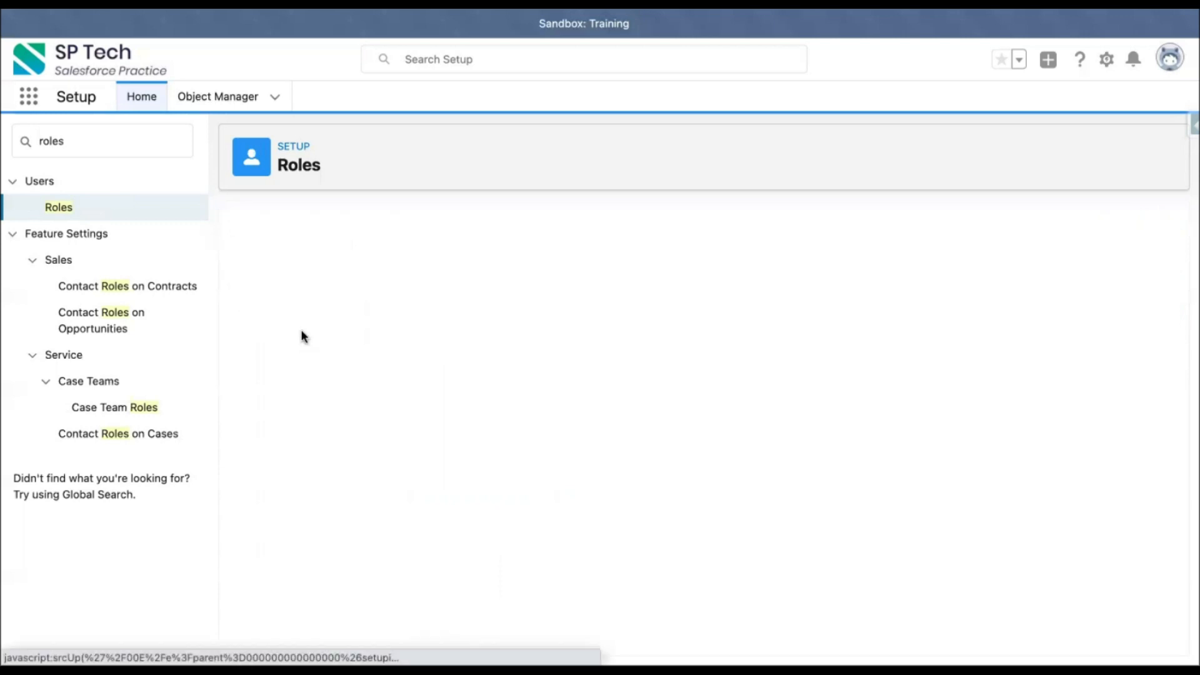
{"action": "type", "text": "CEO"}
{"action": "left_click", "coordinate": [667, 342]}
{"action": "left_click", "coordinate": [536, 508]}
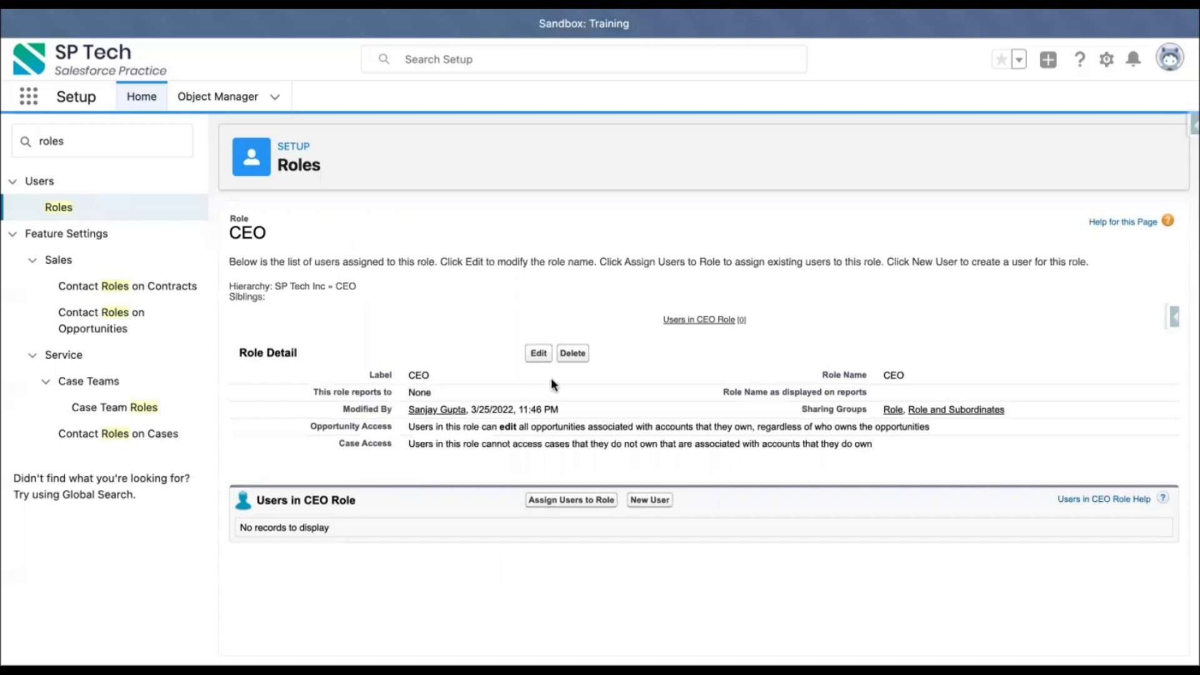
Step: Add a CFO role reporting to the CEO role and save it
{"action": "left_click", "coordinate": [59, 207]}
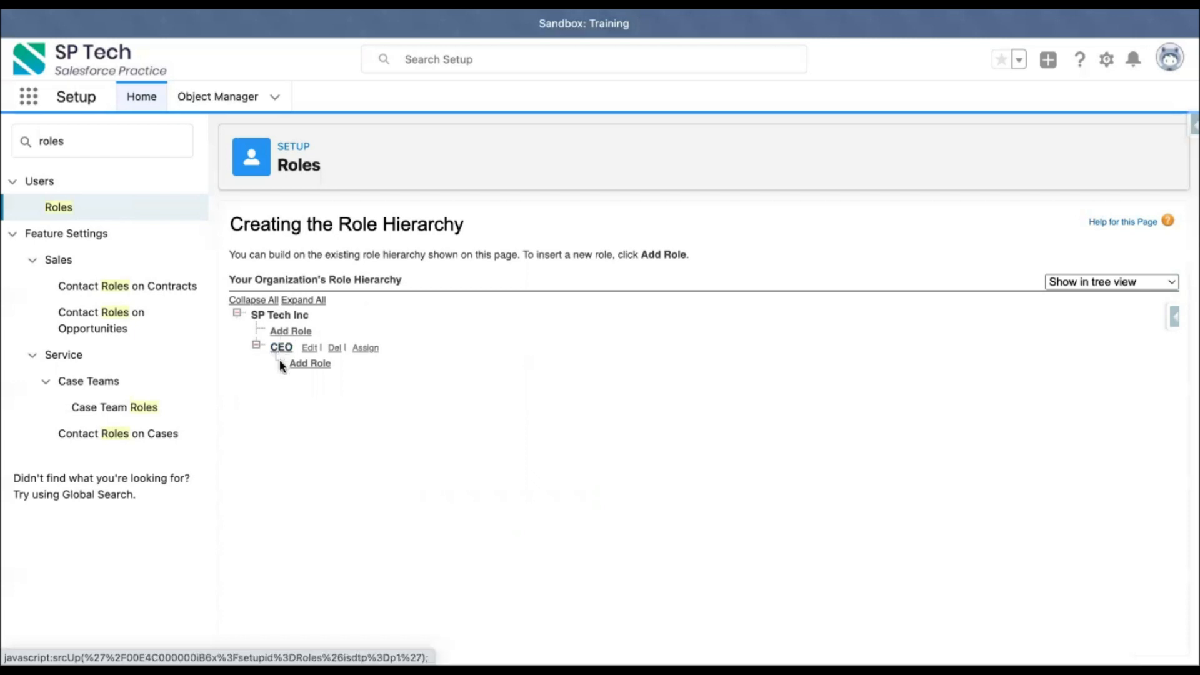
{"action": "left_click", "coordinate": [310, 365]}
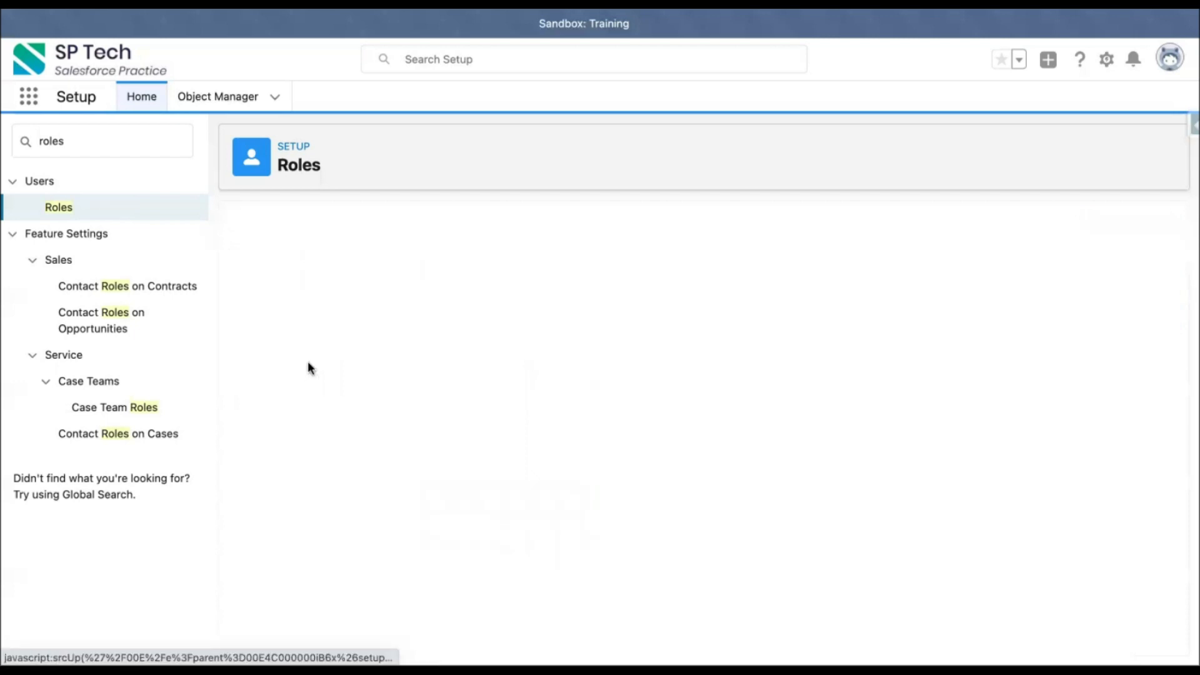
{"action": "type", "text": "CFO"}
{"action": "key", "text": "BackSpace"}
{"action": "key", "text": "BackSpace"}
{"action": "key", "text": "BackSpace"}
{"action": "type", "text": "CFO"}
{"action": "left_click", "coordinate": [654, 359]}
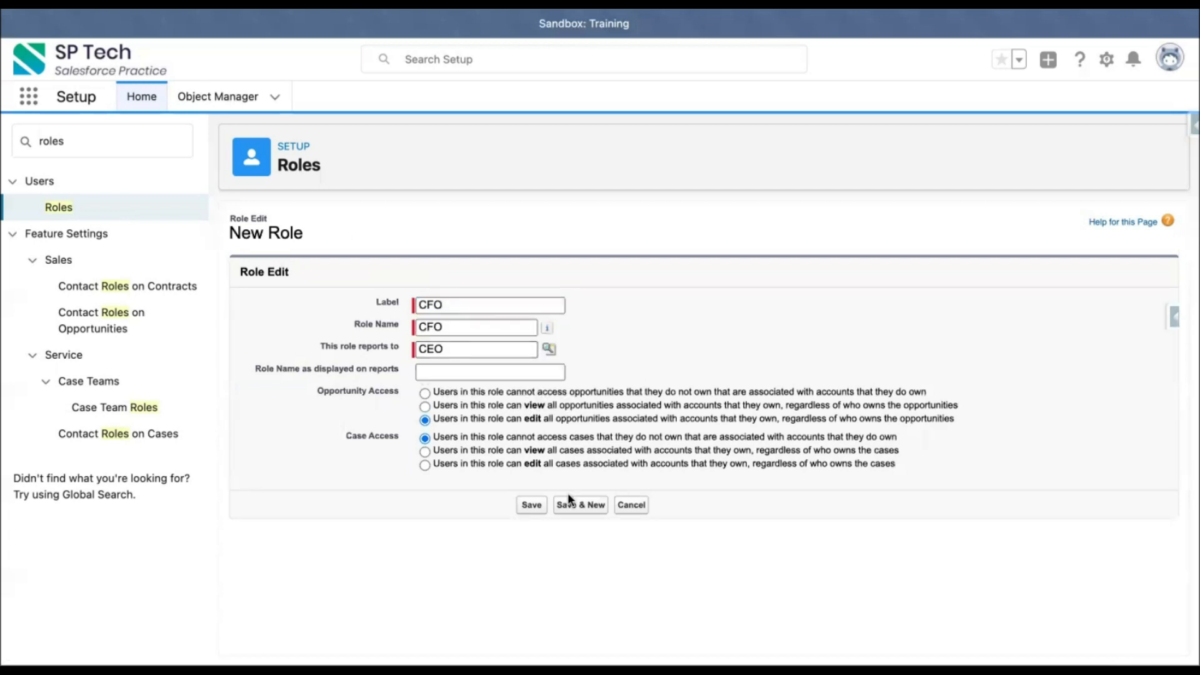
{"action": "left_click", "coordinate": [532, 505]}
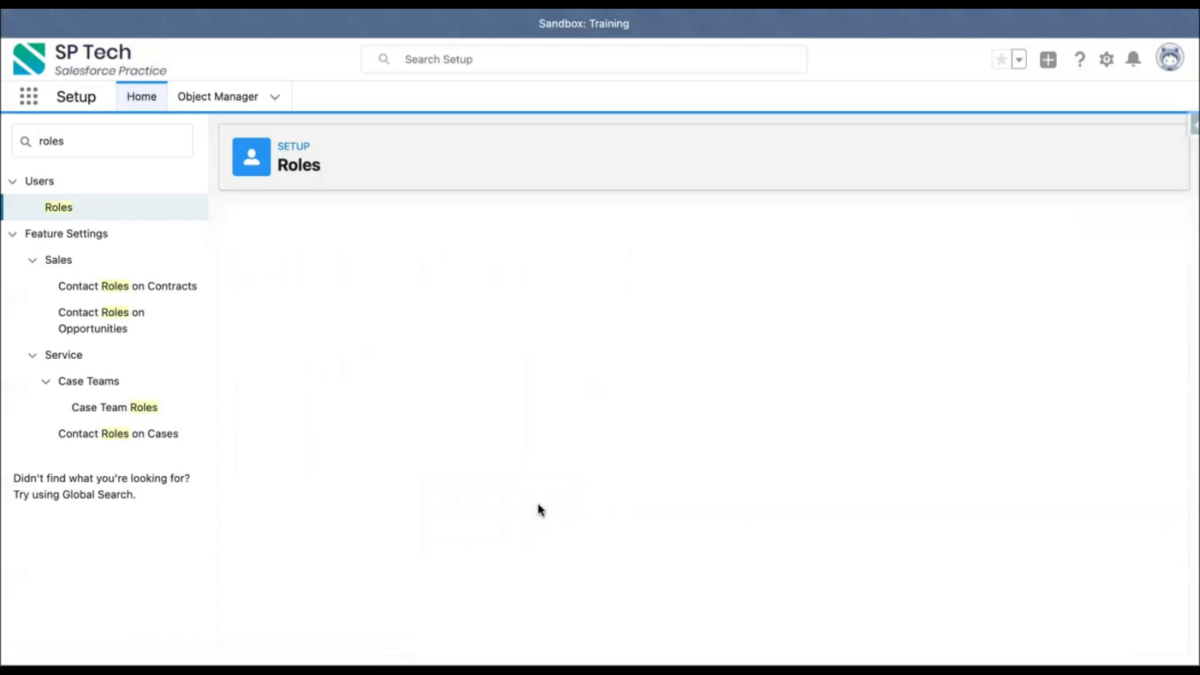
Step: Assign the first unassigned user to the CEO role and save
{"action": "left_click", "coordinate": [58, 207]}
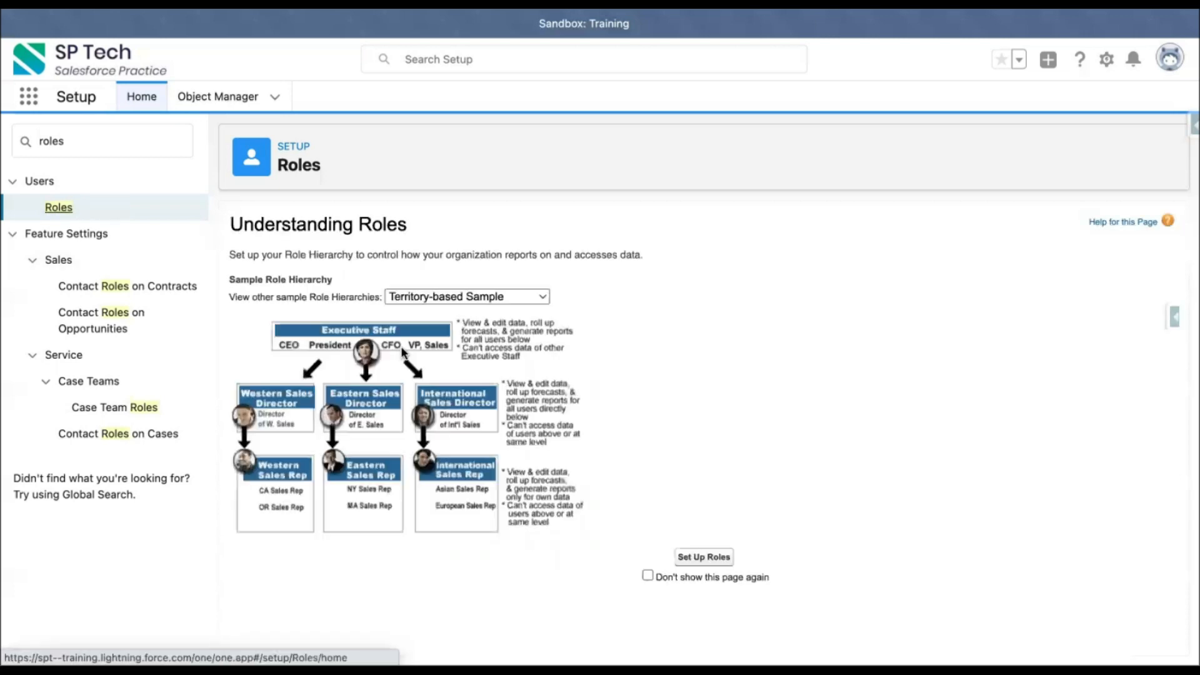
{"action": "left_click", "coordinate": [704, 557]}
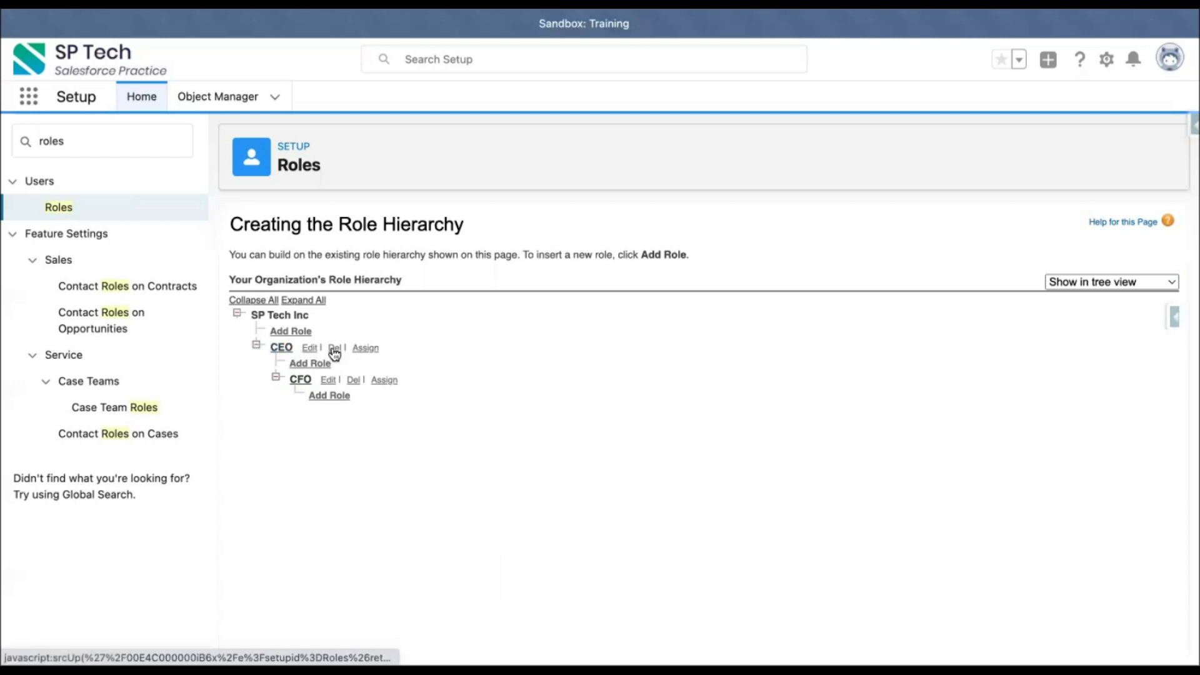
{"action": "left_click", "coordinate": [367, 349]}
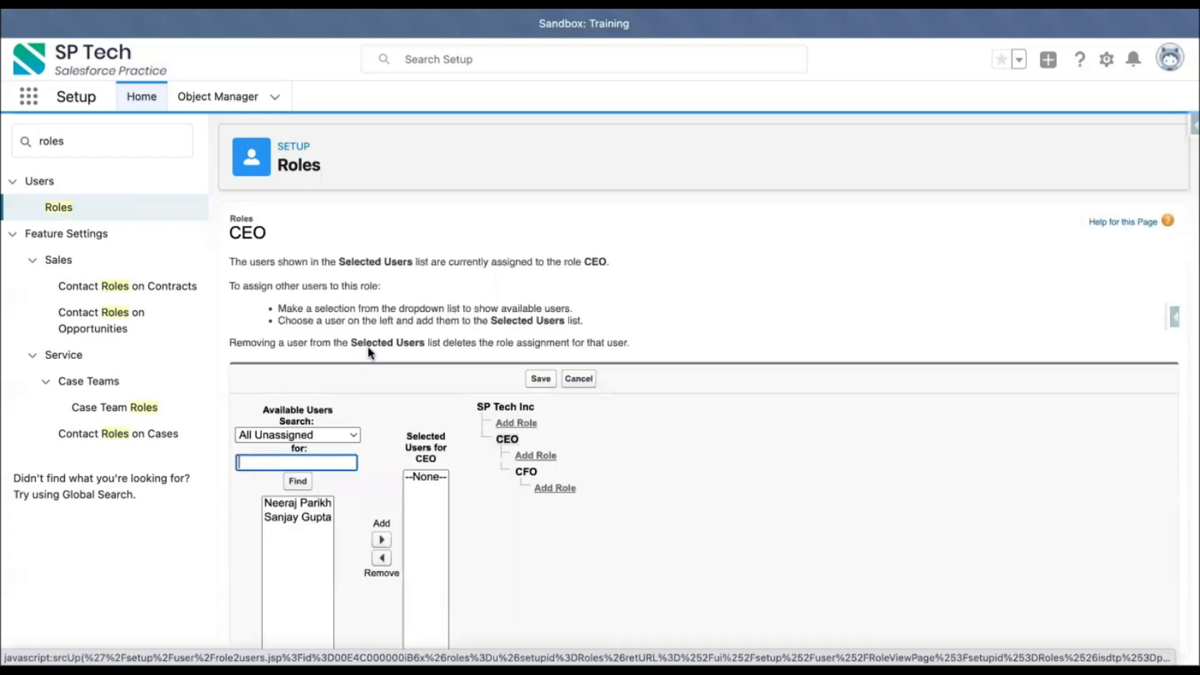
{"action": "scroll", "coordinate": [384, 427], "scroll_direction": "down", "scroll_amount": 2}
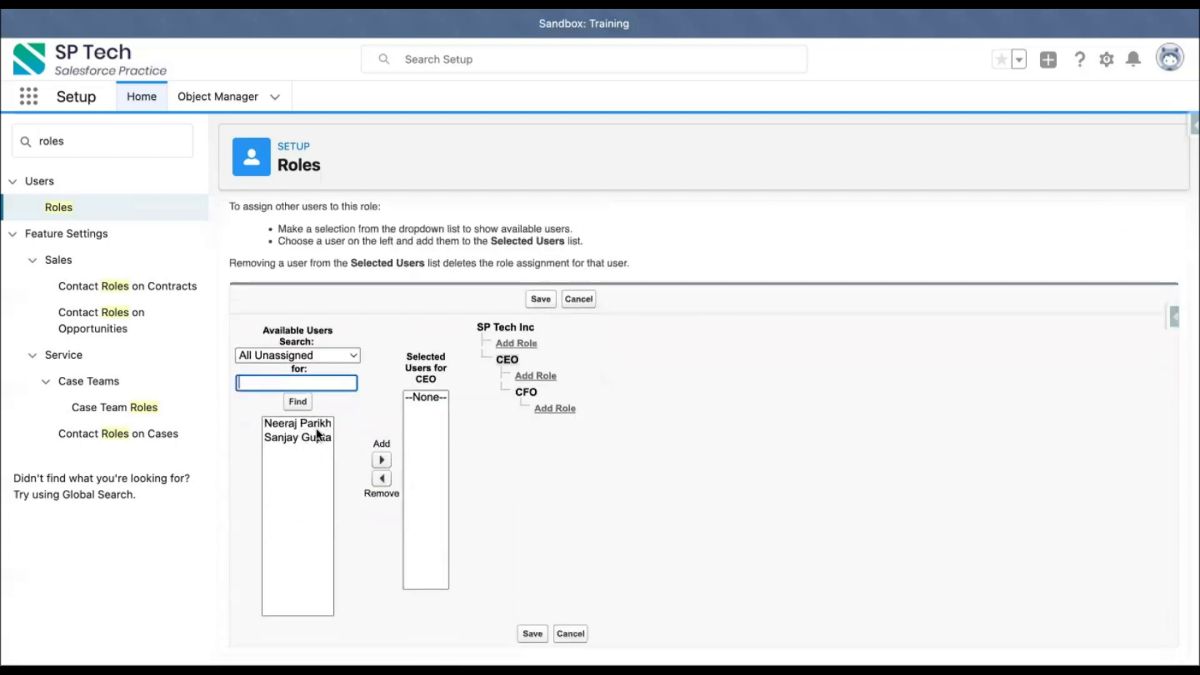
{"action": "left_click", "coordinate": [336, 354]}
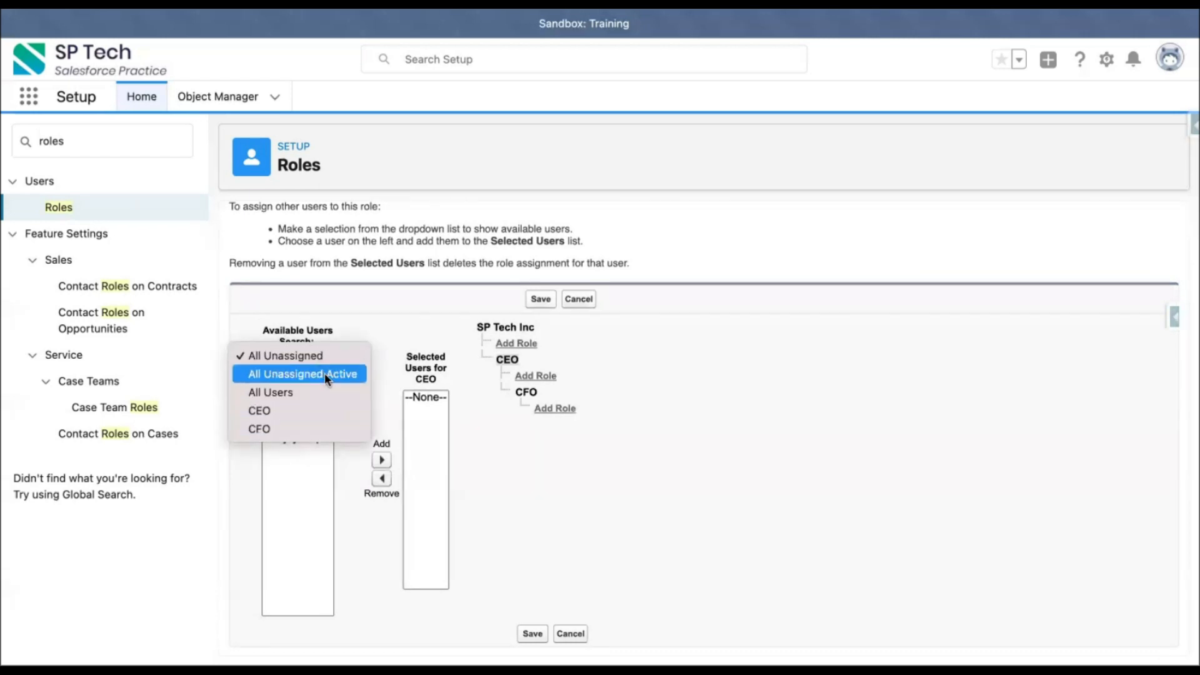
{"action": "left_click", "coordinate": [375, 330]}
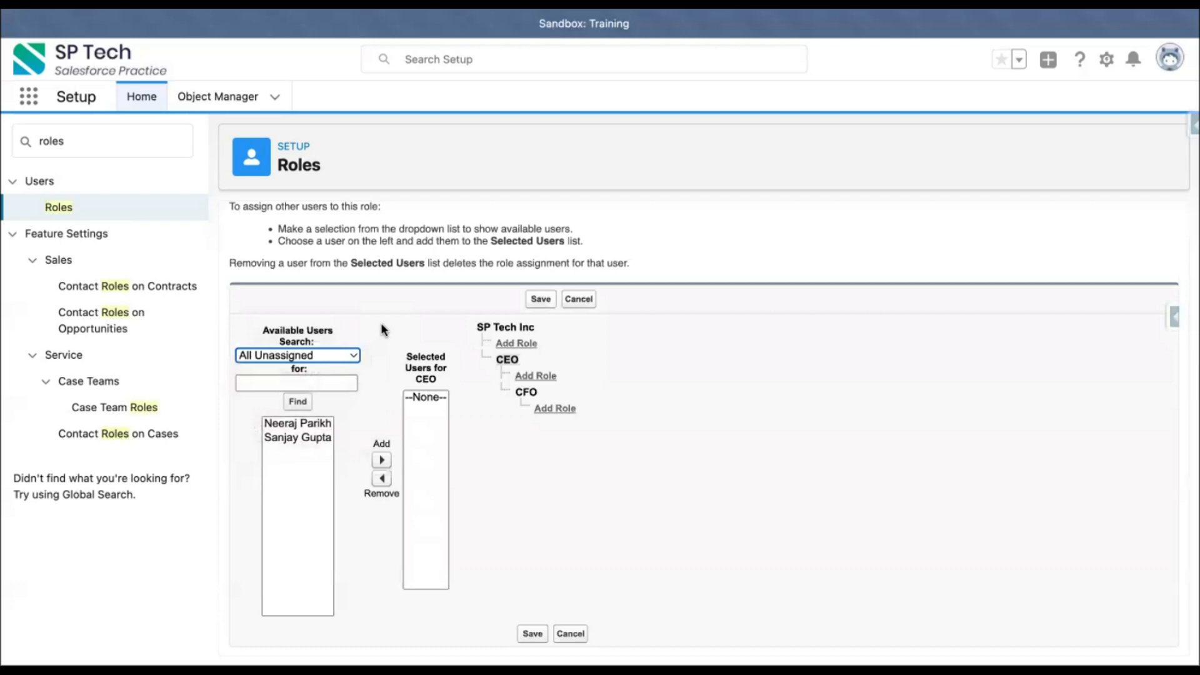
{"action": "left_click", "coordinate": [303, 439]}
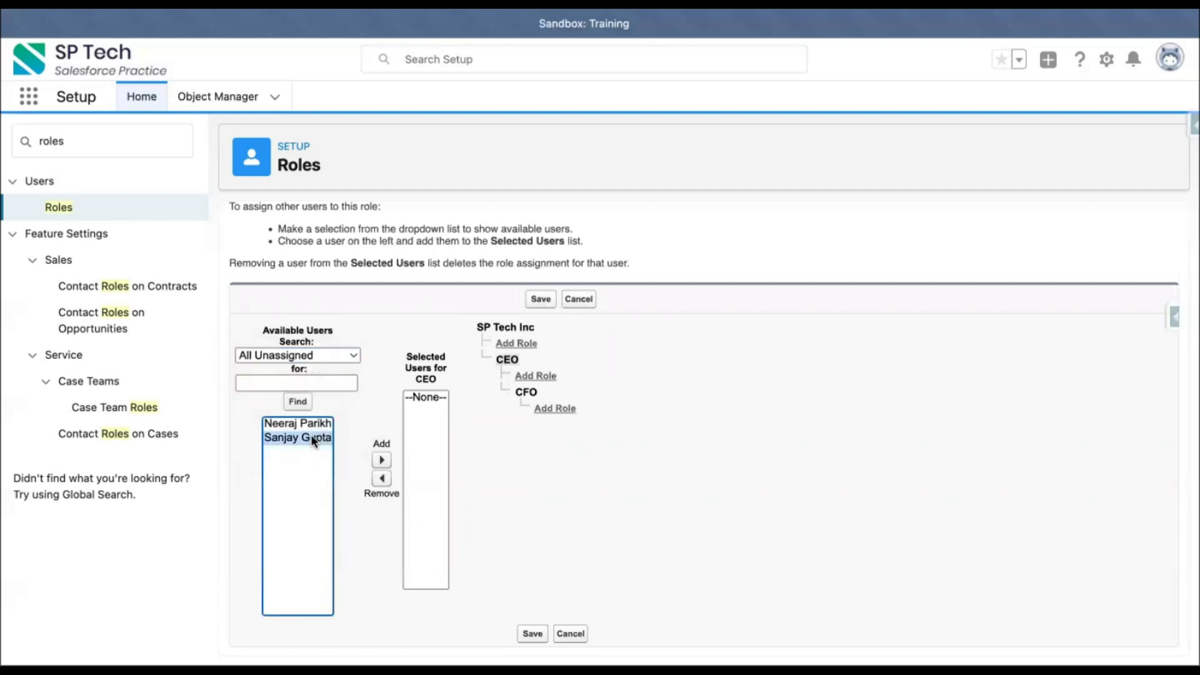
{"action": "left_click", "coordinate": [280, 420]}
{"action": "left_click", "coordinate": [381, 460]}
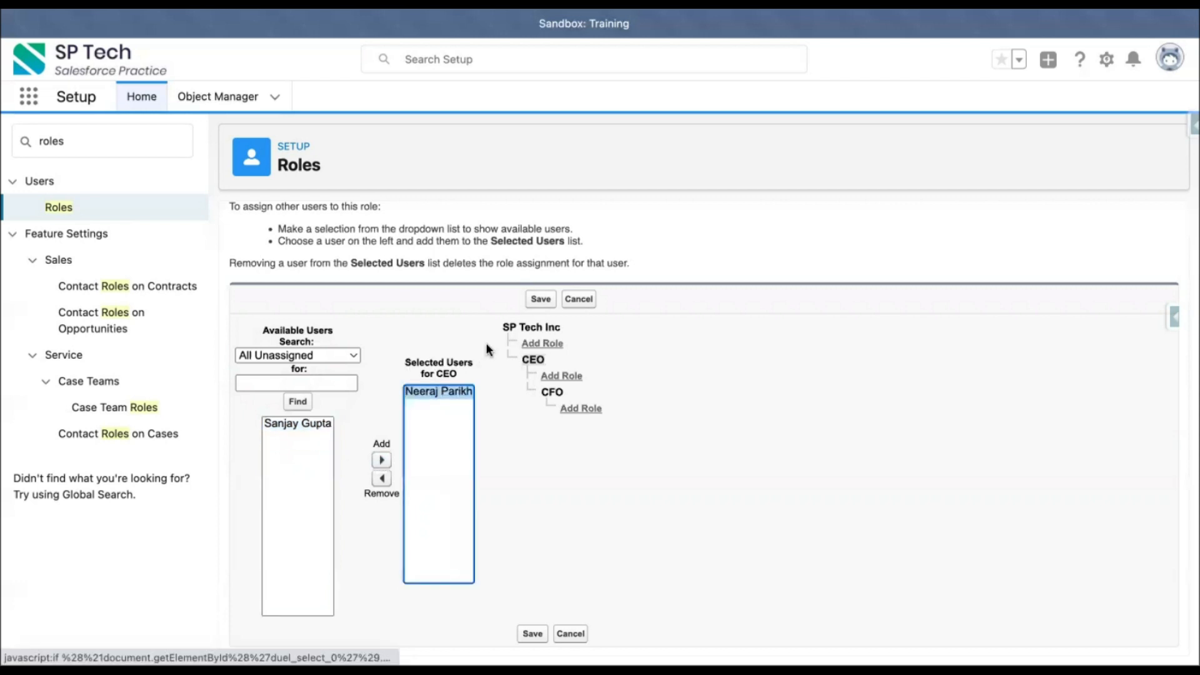
{"action": "left_click", "coordinate": [541, 300]}
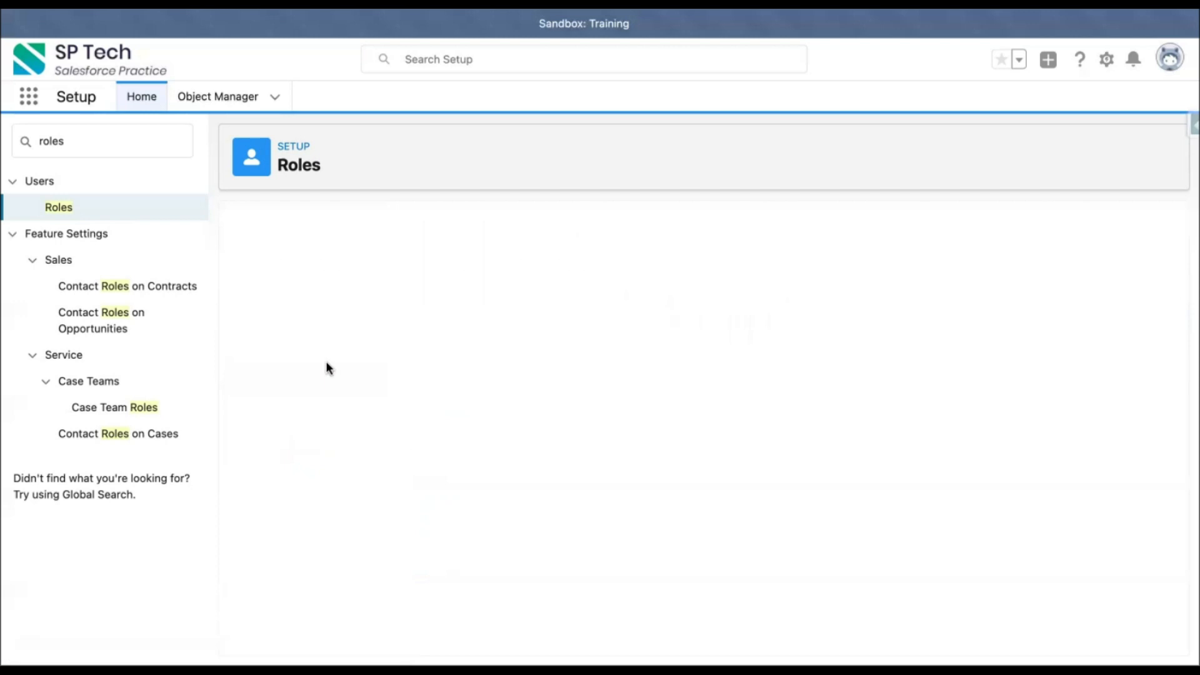
Step: Assign the remaining unassigned user to the CFO role and save
{"action": "left_click", "coordinate": [385, 380]}
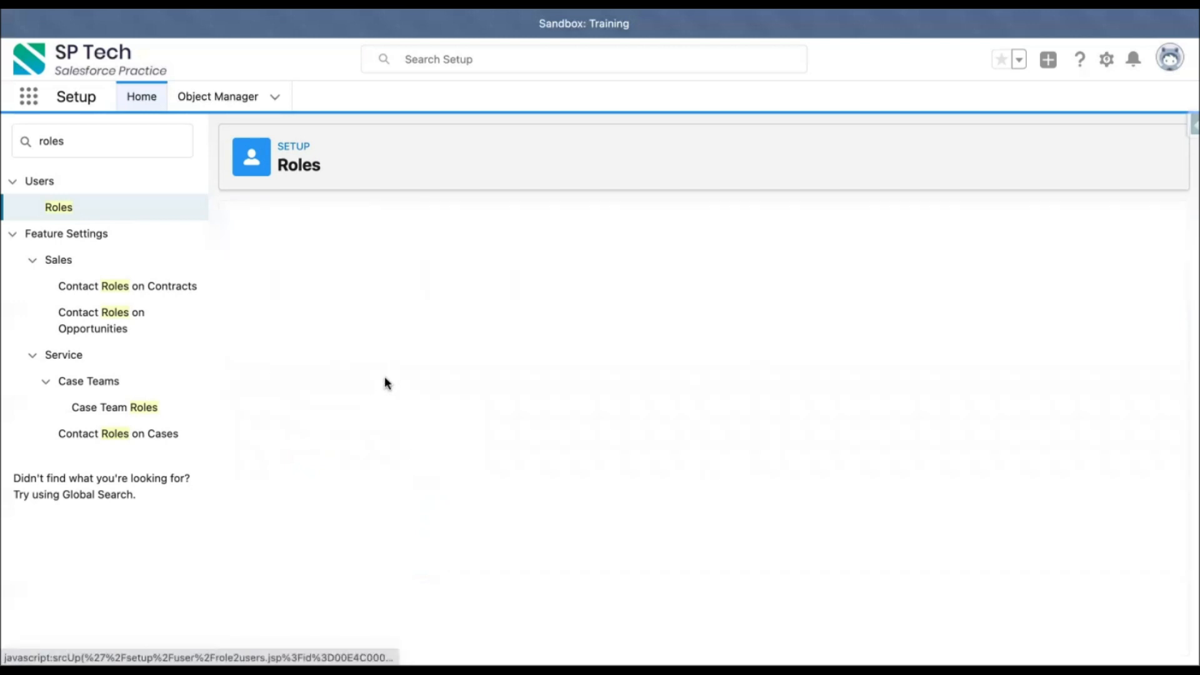
{"action": "left_click", "coordinate": [310, 498]}
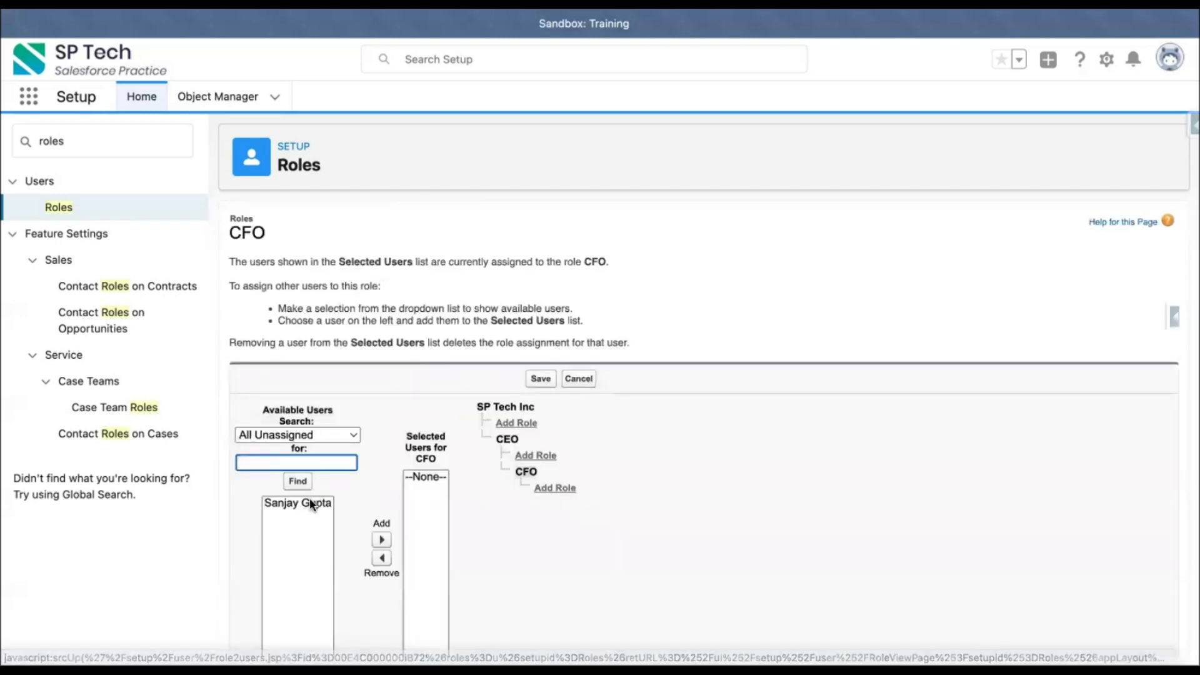
{"action": "scroll", "coordinate": [444, 435], "scroll_direction": "down", "scroll_amount": 1}
{"action": "left_click", "coordinate": [381, 500]}
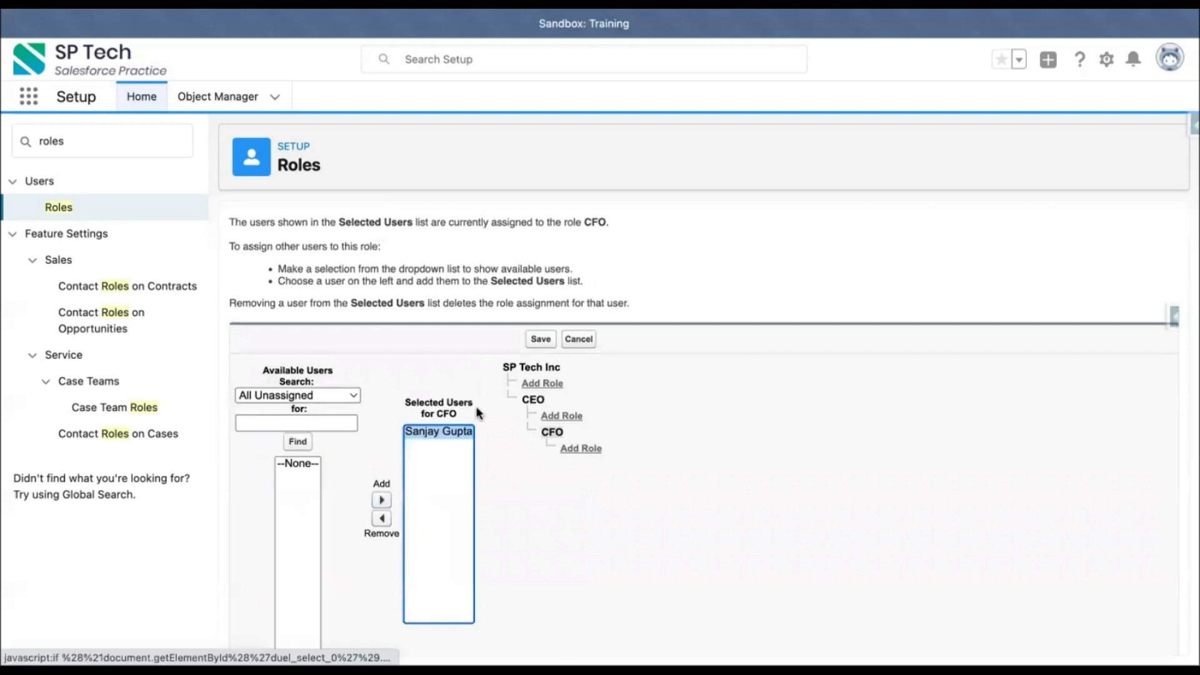
{"action": "left_click", "coordinate": [541, 341]}
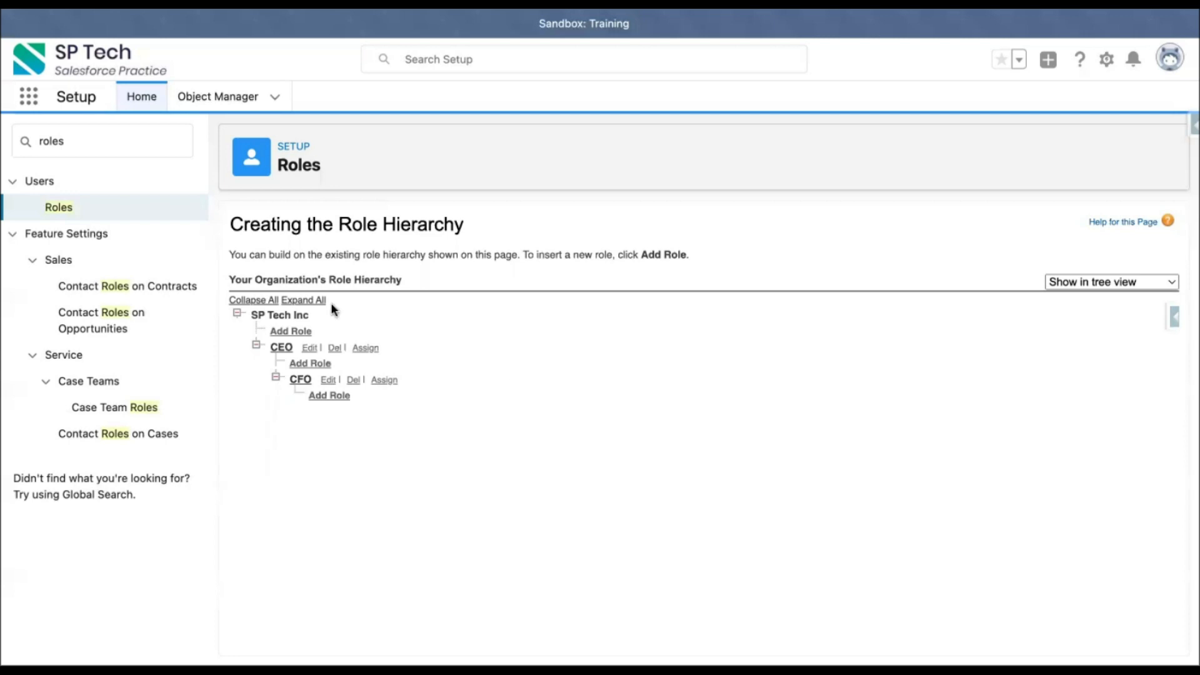
Step: Return to Sharing Settings and start a new Account sharing rule
{"action": "left_click", "coordinate": [100, 139]}
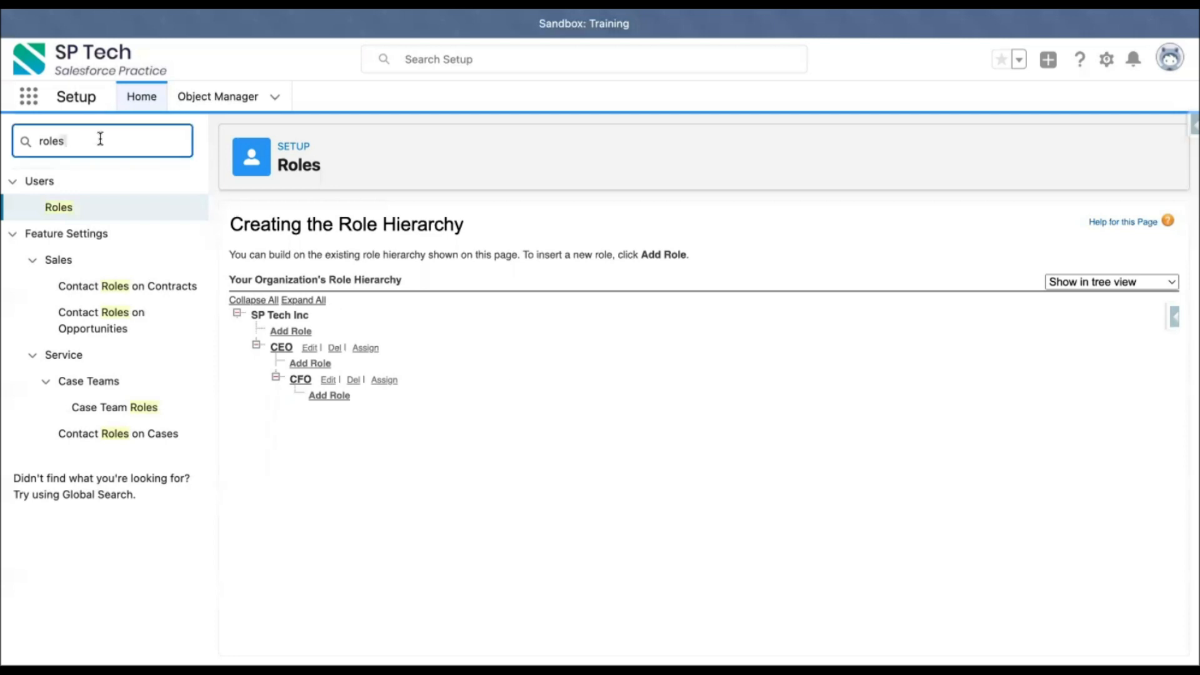
{"action": "double_click", "coordinate": [100, 139]}
{"action": "type", "text": "sharing"}
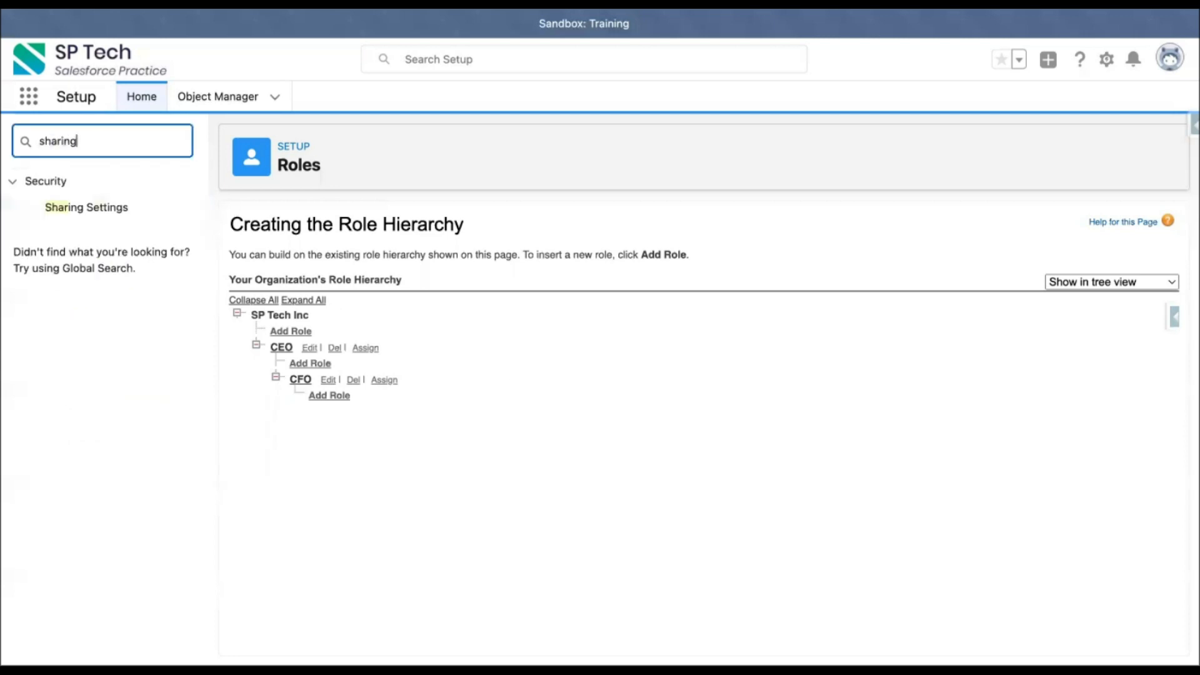
{"action": "left_click", "coordinate": [87, 210]}
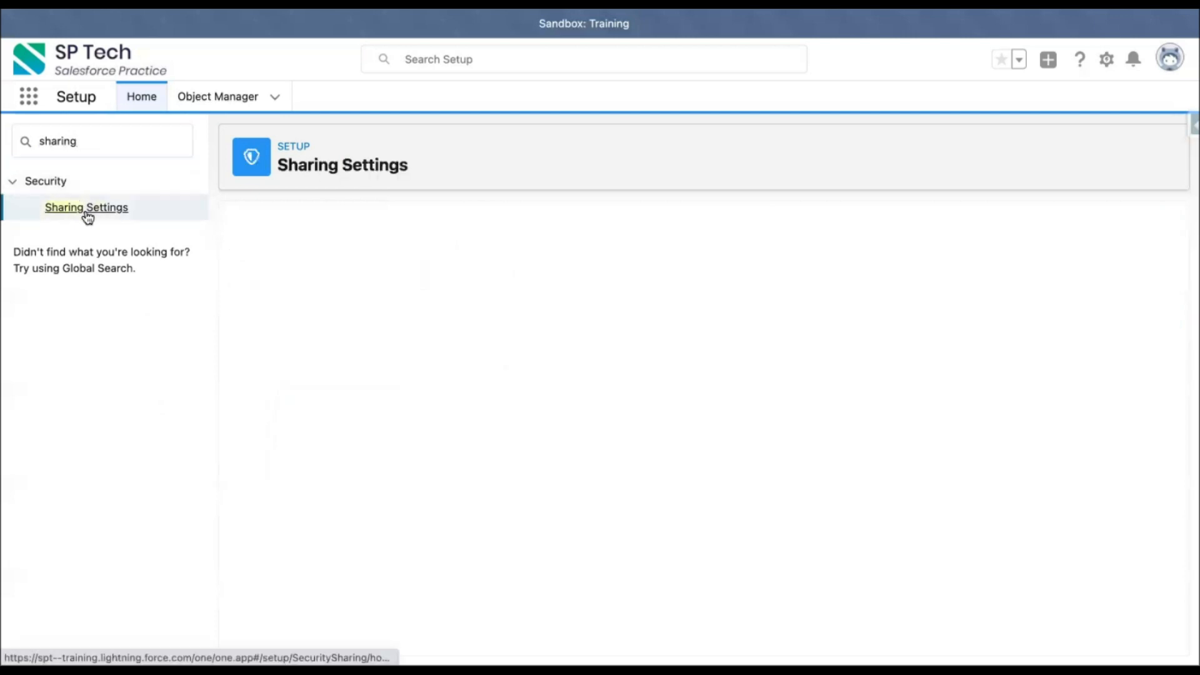
{"action": "scroll", "coordinate": [481, 429], "scroll_direction": "down", "scroll_amount": 10}
{"action": "scroll", "coordinate": [480, 428], "scroll_direction": "down", "scroll_amount": 15}
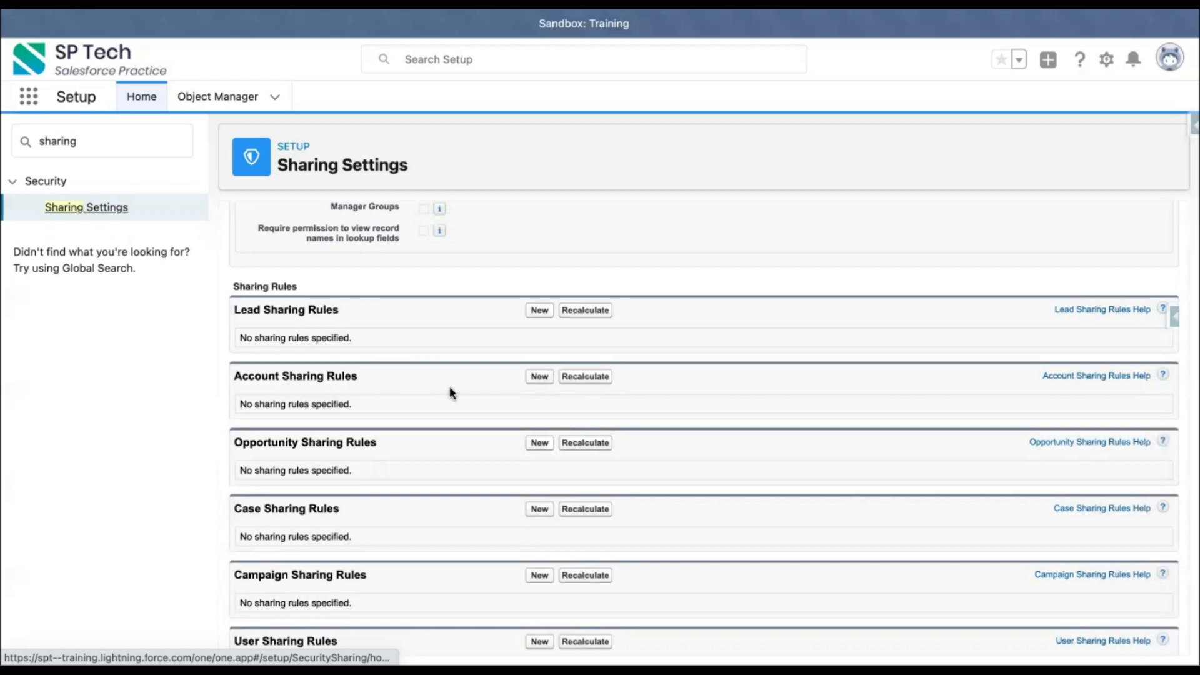
{"action": "left_click", "coordinate": [538, 377]}
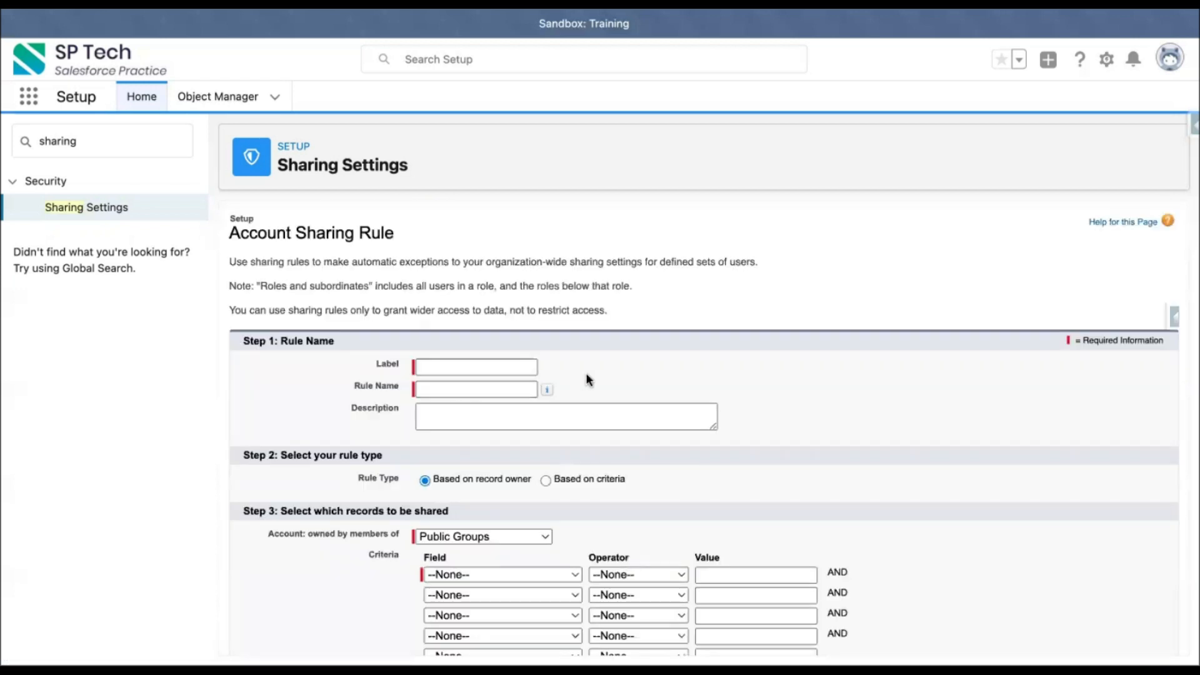
Step: Label the Account sharing rule Share Acc Records, with rule name Share_Acc_Records
{"action": "scroll", "coordinate": [586, 373], "scroll_direction": "down", "scroll_amount": 2}
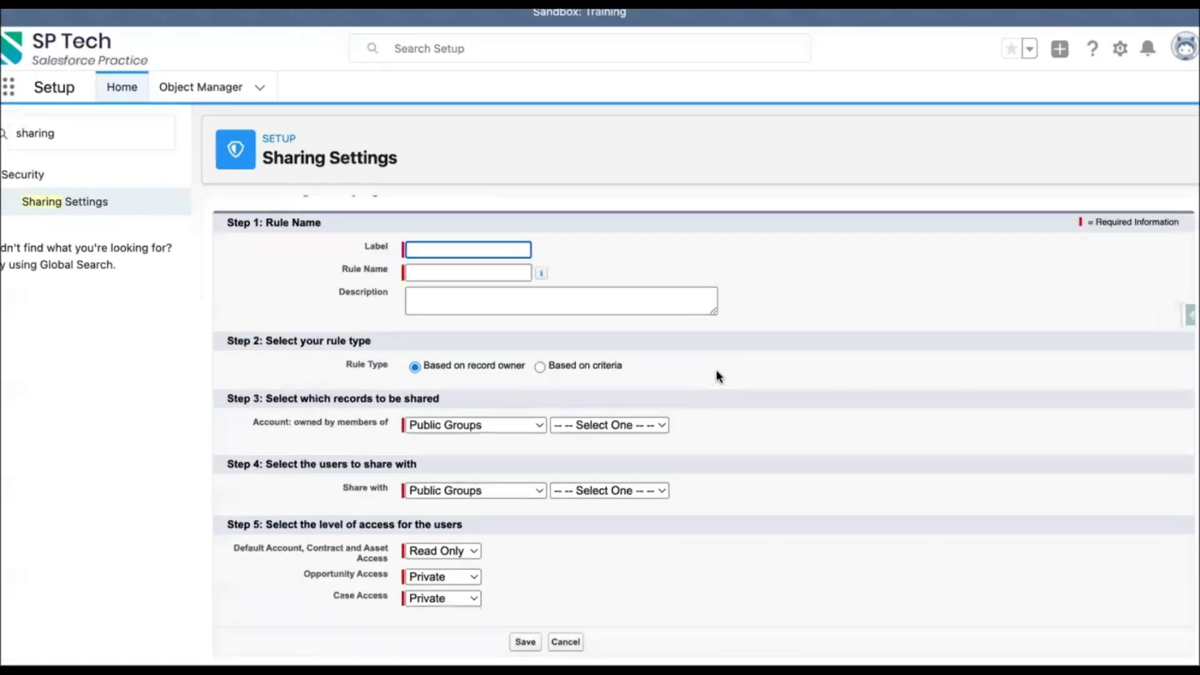
{"action": "left_click", "coordinate": [454, 247]}
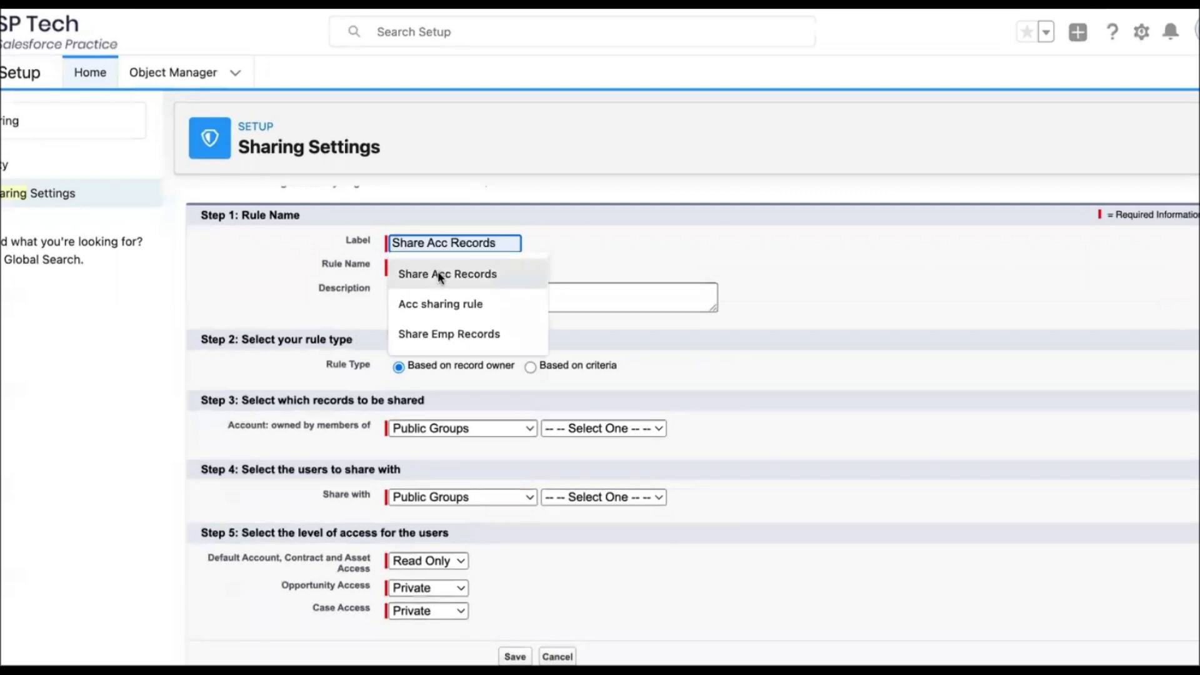
{"action": "left_click", "coordinate": [440, 274]}
{"action": "left_click", "coordinate": [568, 261]}
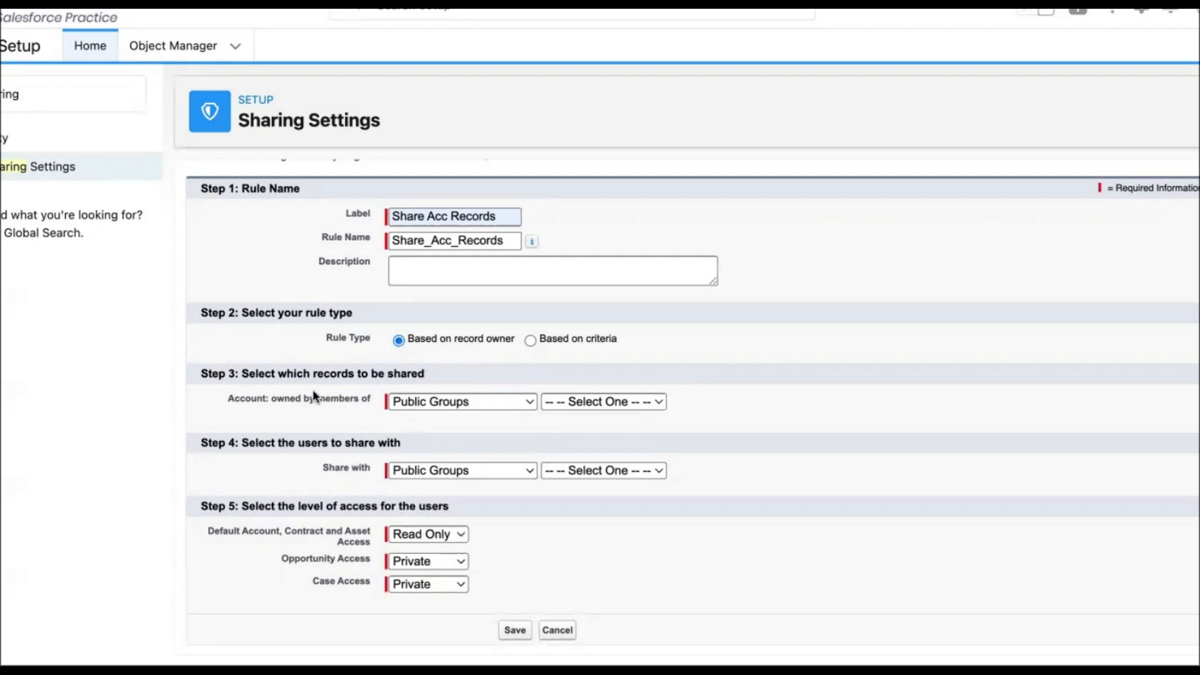
Step: Set the records to share as those owned by members of Public Groups: All Internal Users
{"action": "left_click_drag", "start_coordinate": [242, 371], "coordinate": [447, 380]}
{"action": "left_click", "coordinate": [460, 402]}
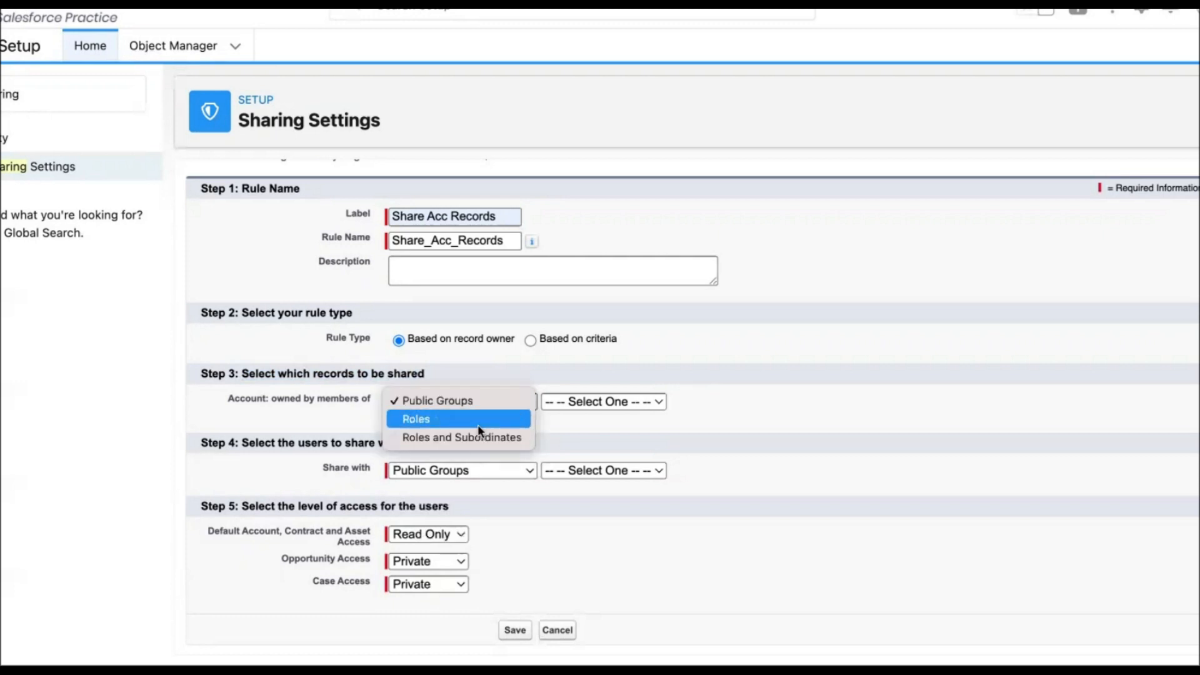
{"action": "left_click", "coordinate": [481, 400]}
{"action": "left_click", "coordinate": [542, 402]}
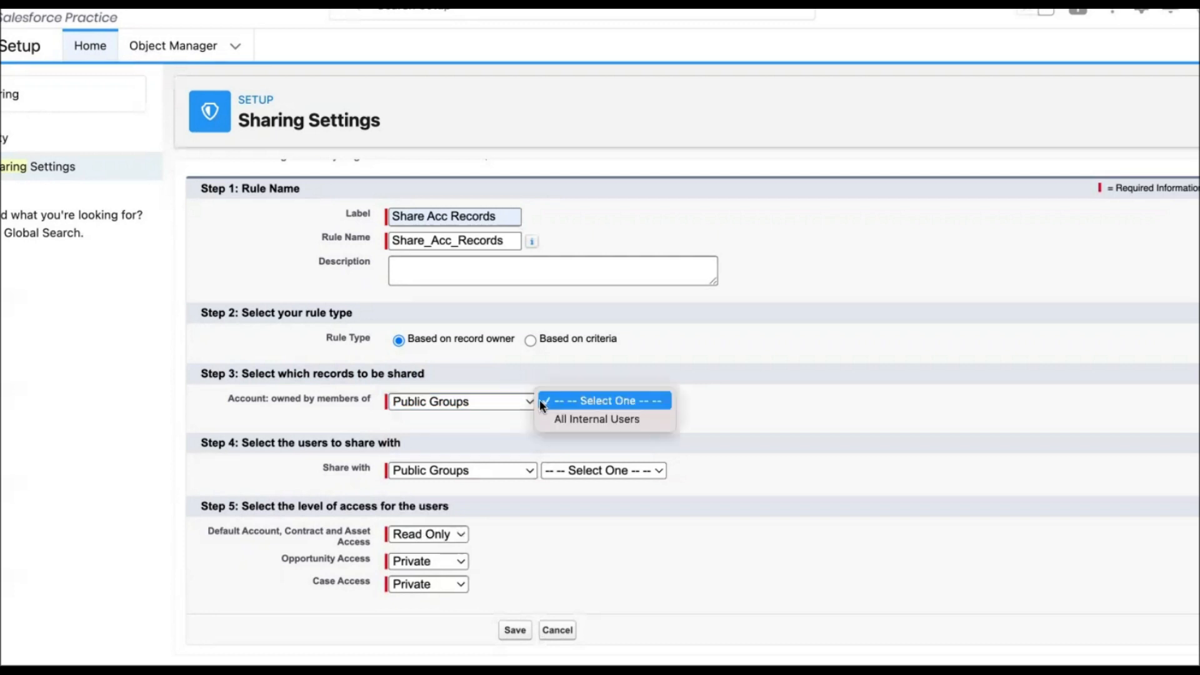
{"action": "left_click", "coordinate": [580, 418]}
Step: Set the rule to share with Roles and Subordinates: CEO
{"action": "left_click", "coordinate": [498, 424]}
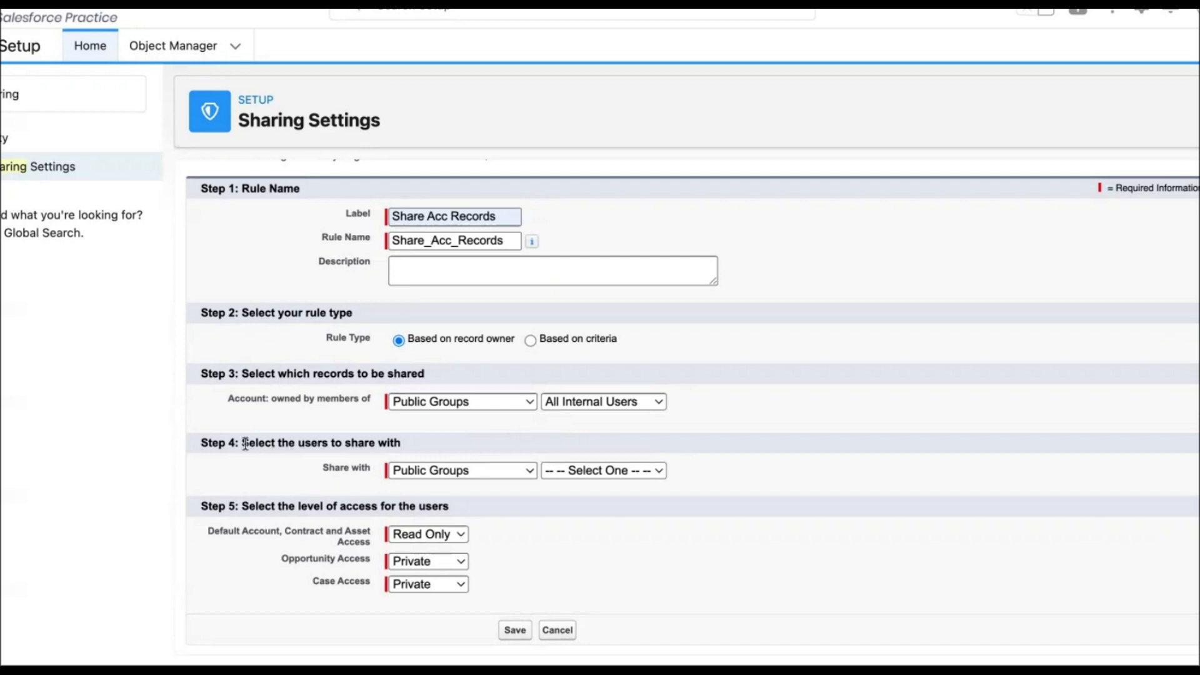
{"action": "left_click_drag", "start_coordinate": [243, 442], "coordinate": [410, 442]}
{"action": "left_click", "coordinate": [415, 442]}
{"action": "left_click", "coordinate": [429, 475]}
{"action": "left_click", "coordinate": [441, 503]}
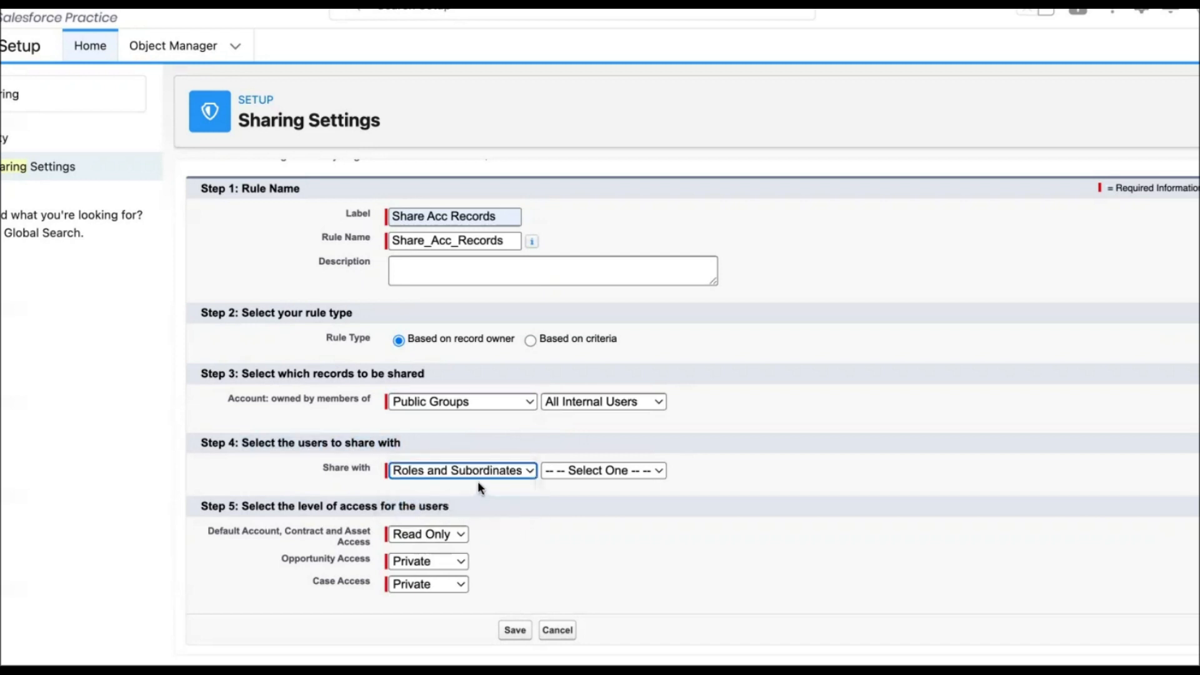
{"action": "left_click", "coordinate": [563, 471]}
{"action": "left_click", "coordinate": [570, 486]}
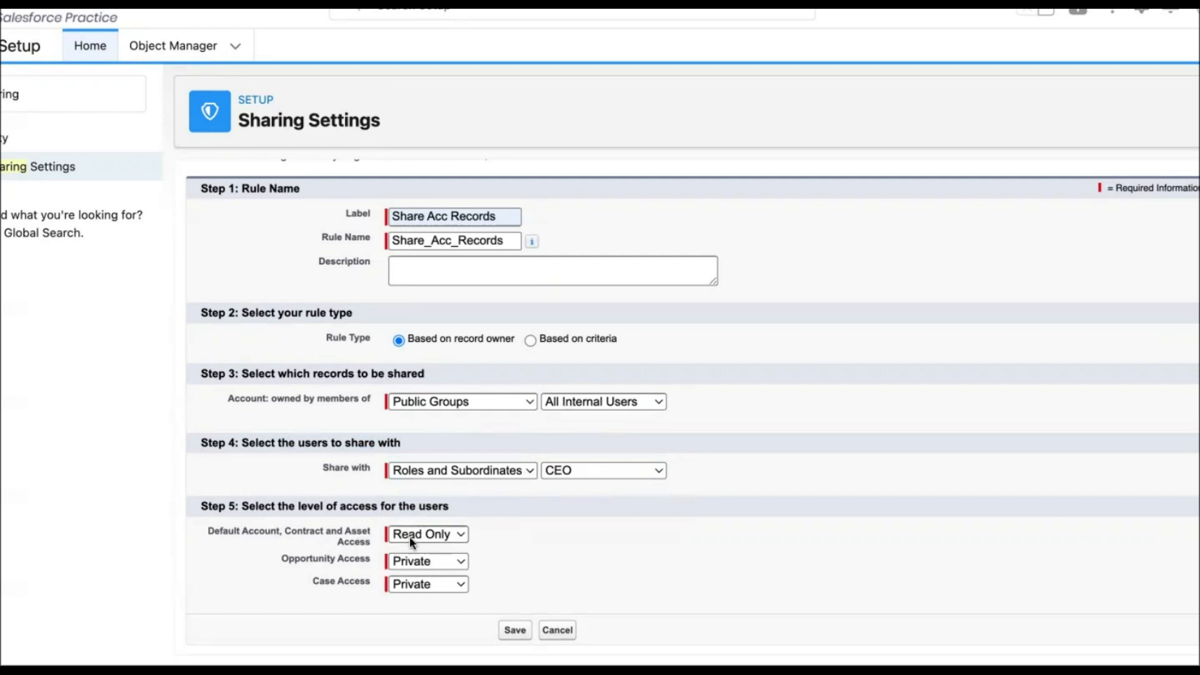
Step: Review the access level options for Account, Opportunity and Case access without changing them
{"action": "left_click", "coordinate": [430, 535]}
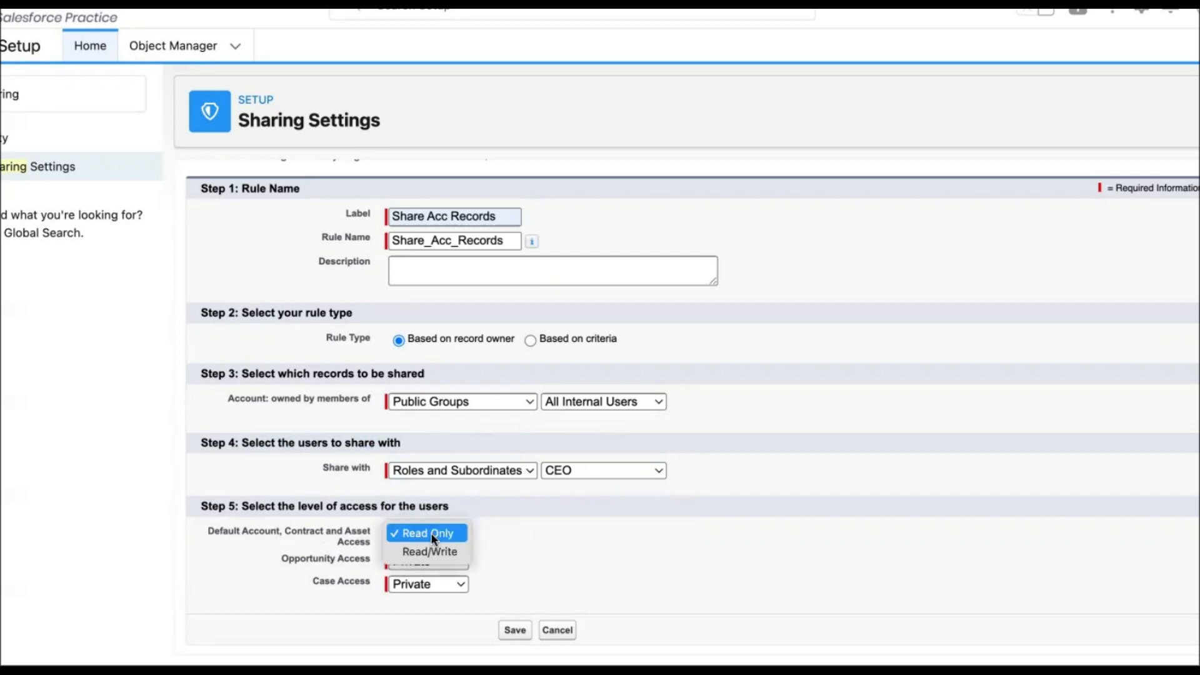
{"action": "left_click", "coordinate": [486, 543]}
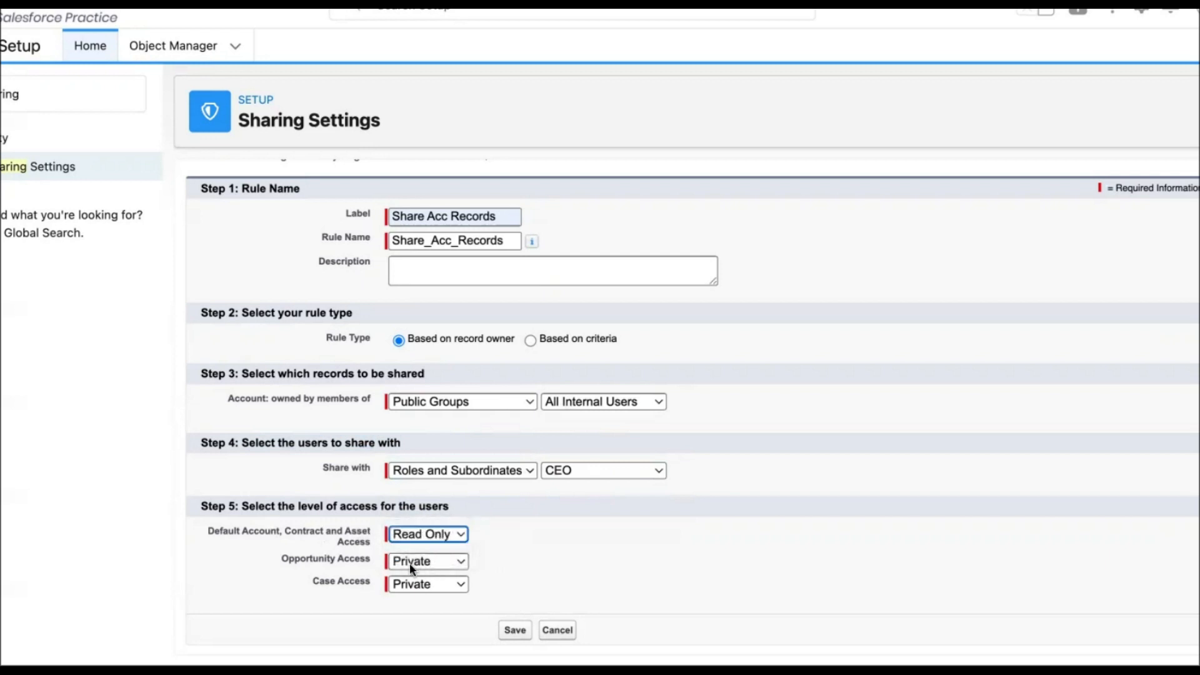
{"action": "left_click", "coordinate": [417, 563]}
{"action": "left_click", "coordinate": [507, 557]}
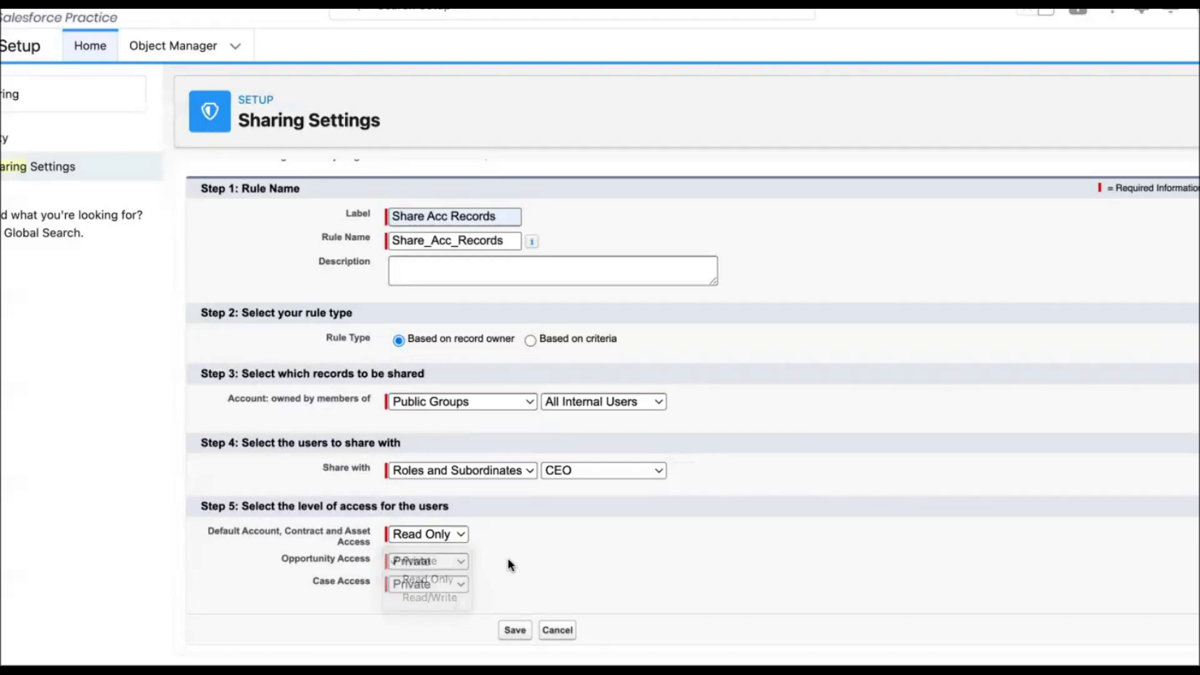
{"action": "left_click", "coordinate": [463, 584]}
{"action": "left_click", "coordinate": [521, 572]}
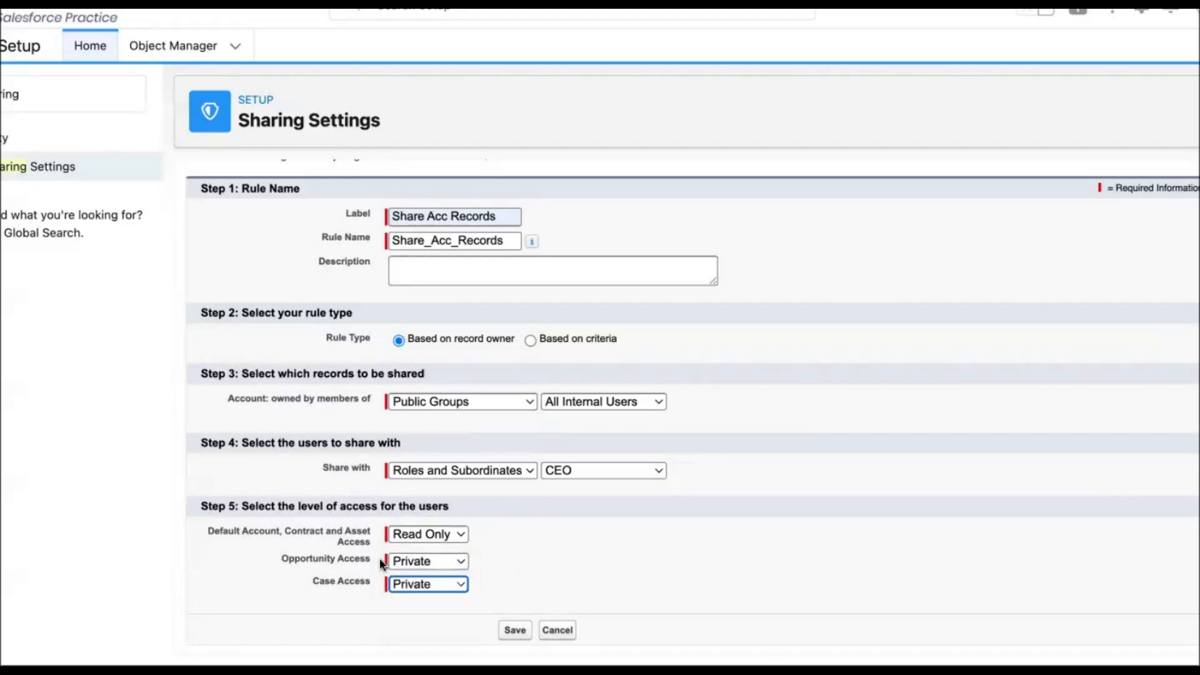
{"action": "left_click", "coordinate": [483, 553]}
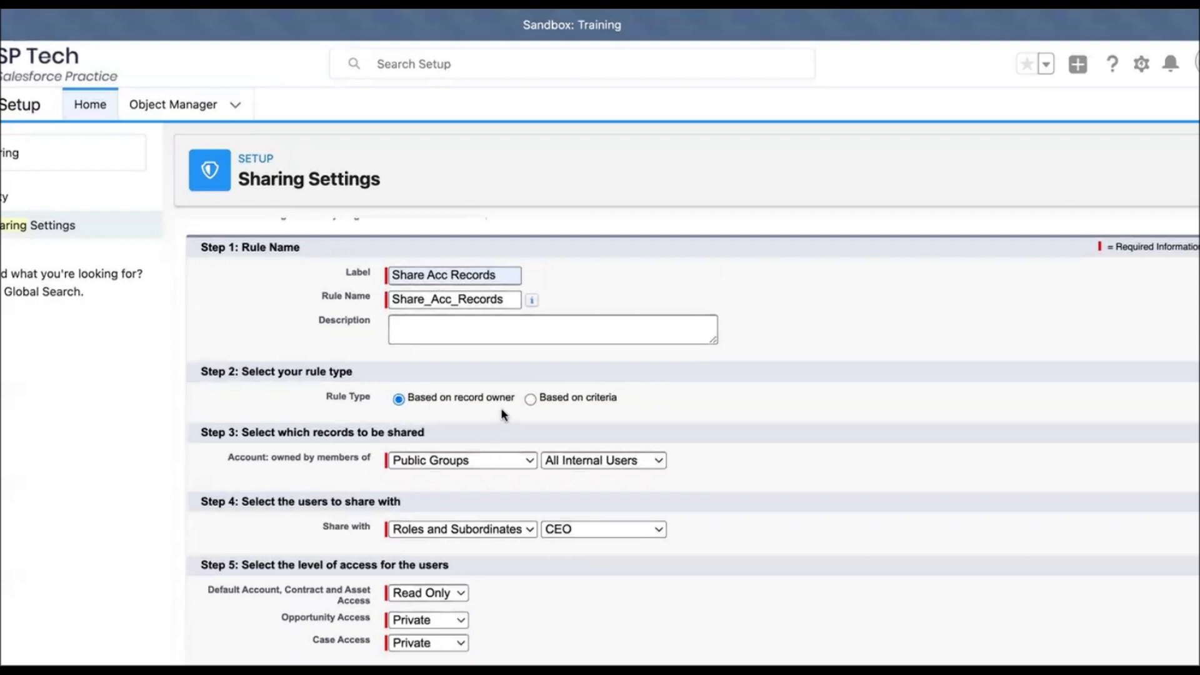
Step: Change the rule type to Based on criteria
{"action": "scroll", "coordinate": [500, 407], "scroll_direction": "up", "scroll_amount": 1}
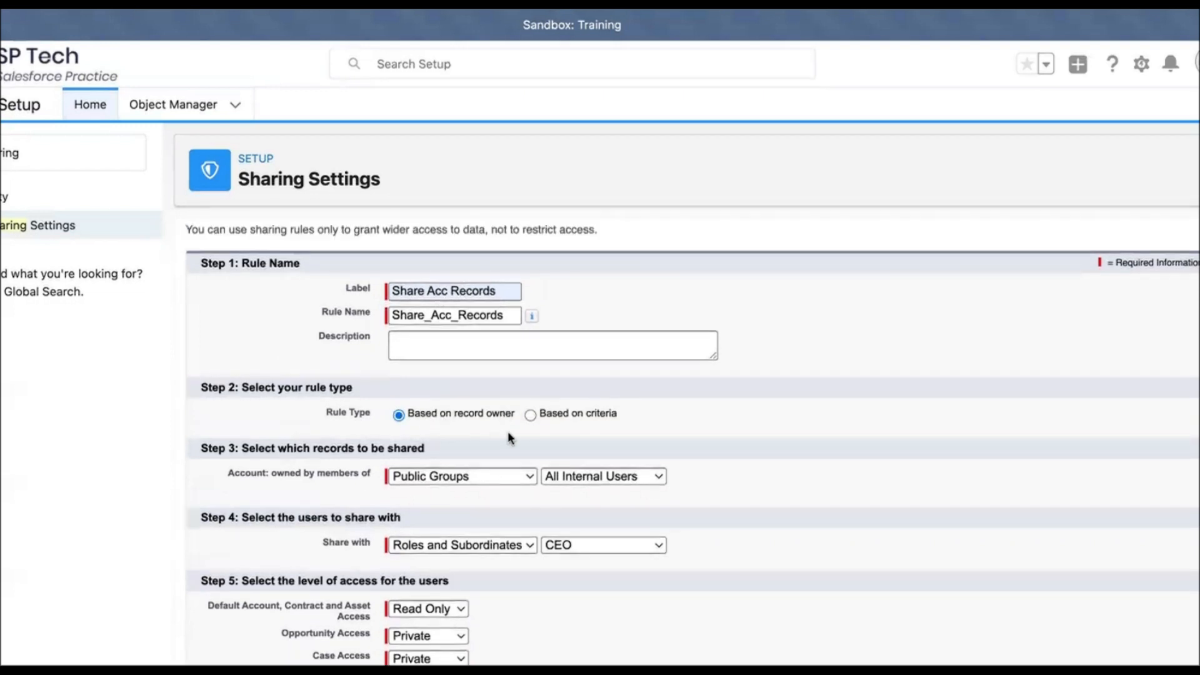
{"action": "scroll", "coordinate": [509, 436], "scroll_direction": "down", "scroll_amount": 1}
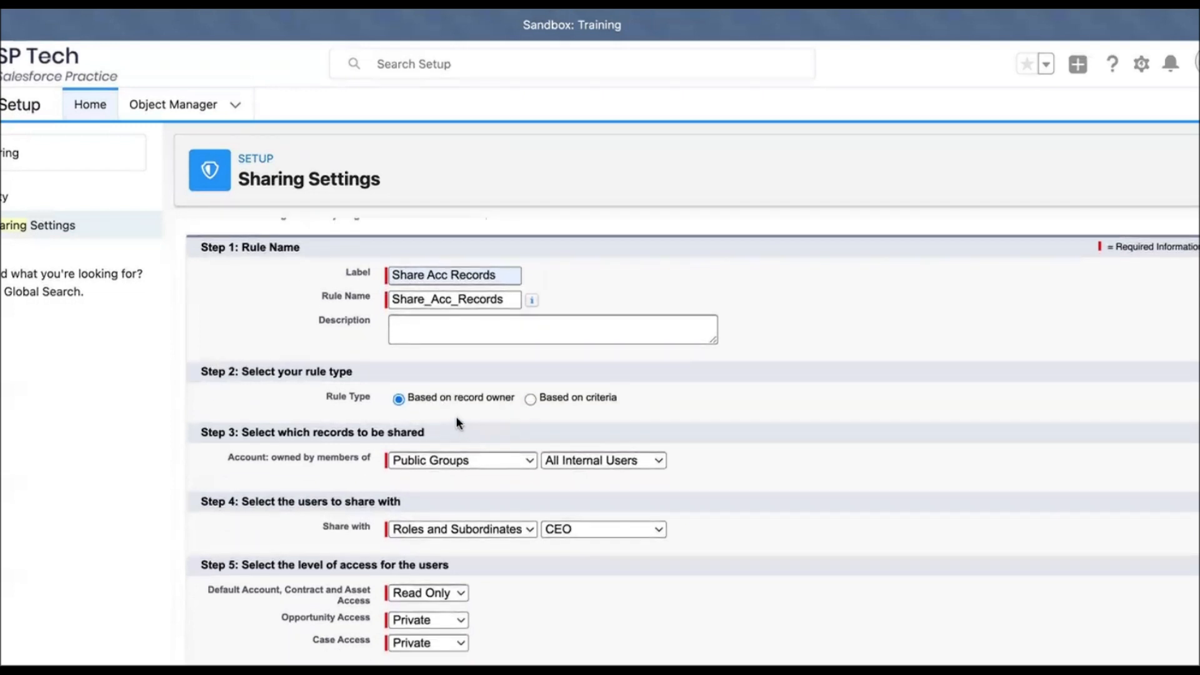
{"action": "left_click", "coordinate": [530, 399]}
{"action": "scroll", "coordinate": [509, 430], "scroll_direction": "down", "scroll_amount": 5}
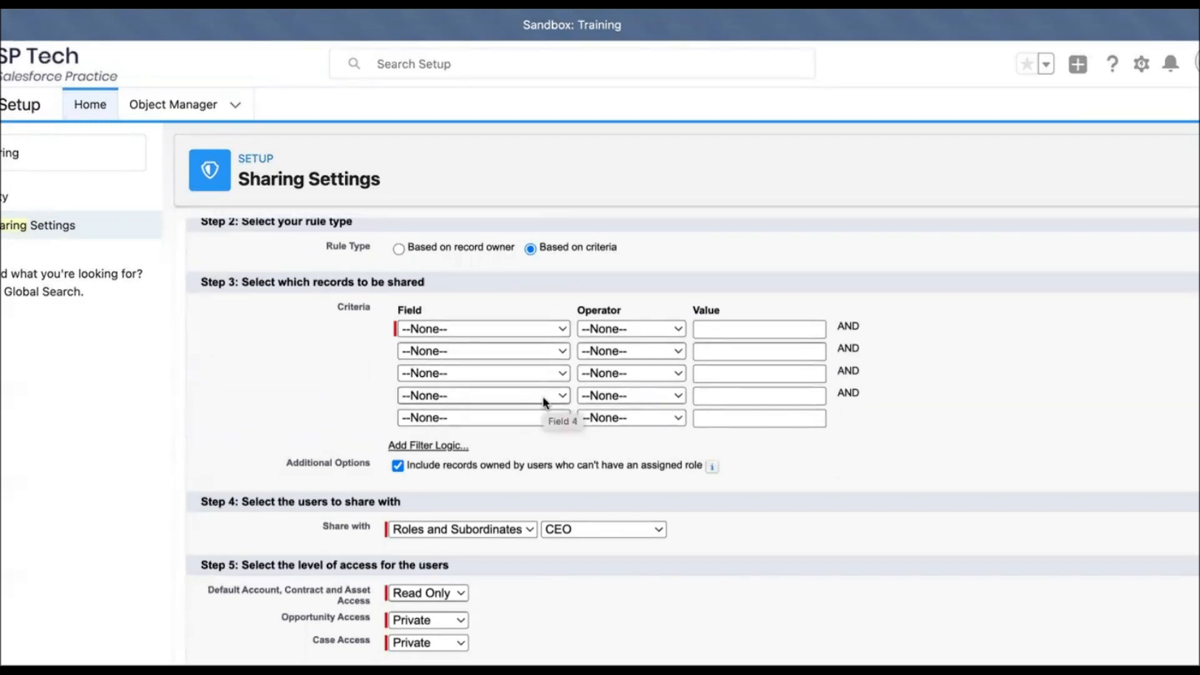
Step: Add the criterion Industry equals Agriculture, inserting the value from the picklist lookup
{"action": "left_click", "coordinate": [527, 328]}
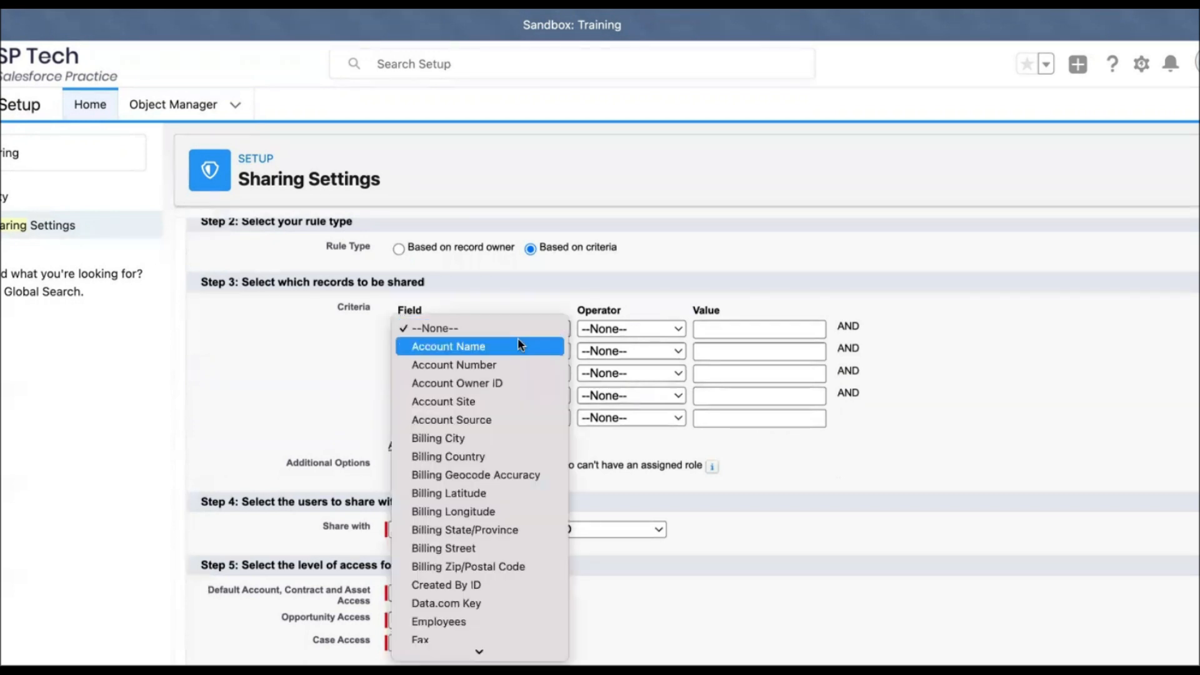
{"action": "key", "text": "a"}
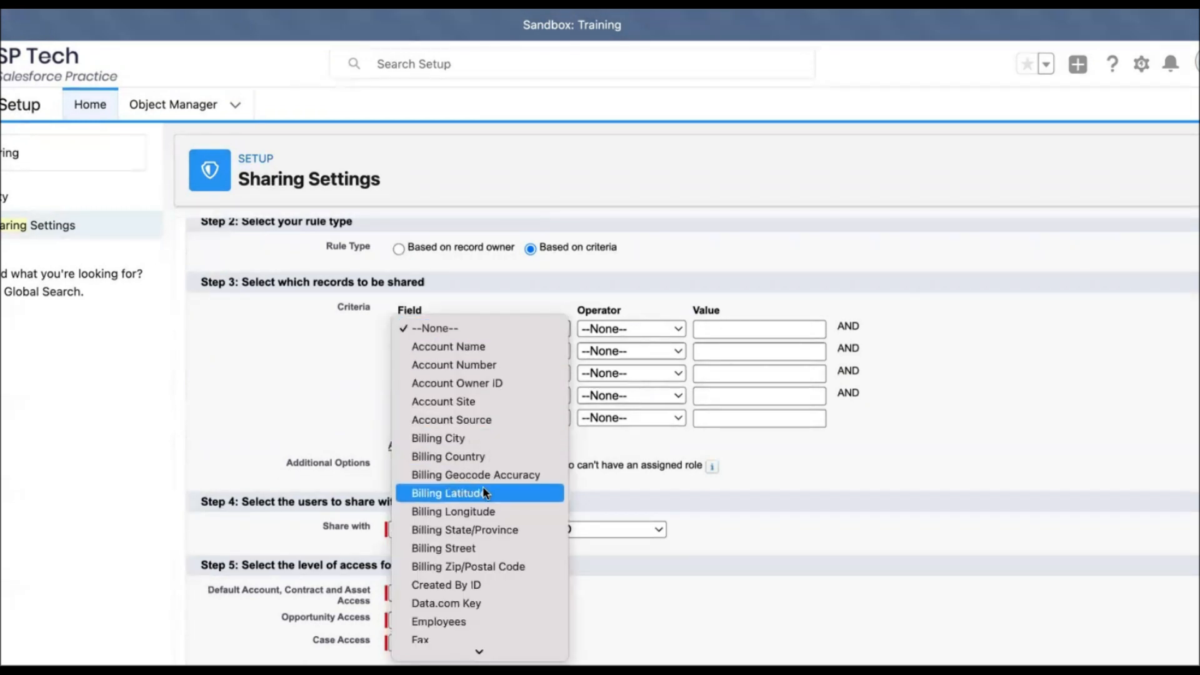
{"action": "scroll", "coordinate": [483, 485], "scroll_direction": "down", "scroll_amount": 5}
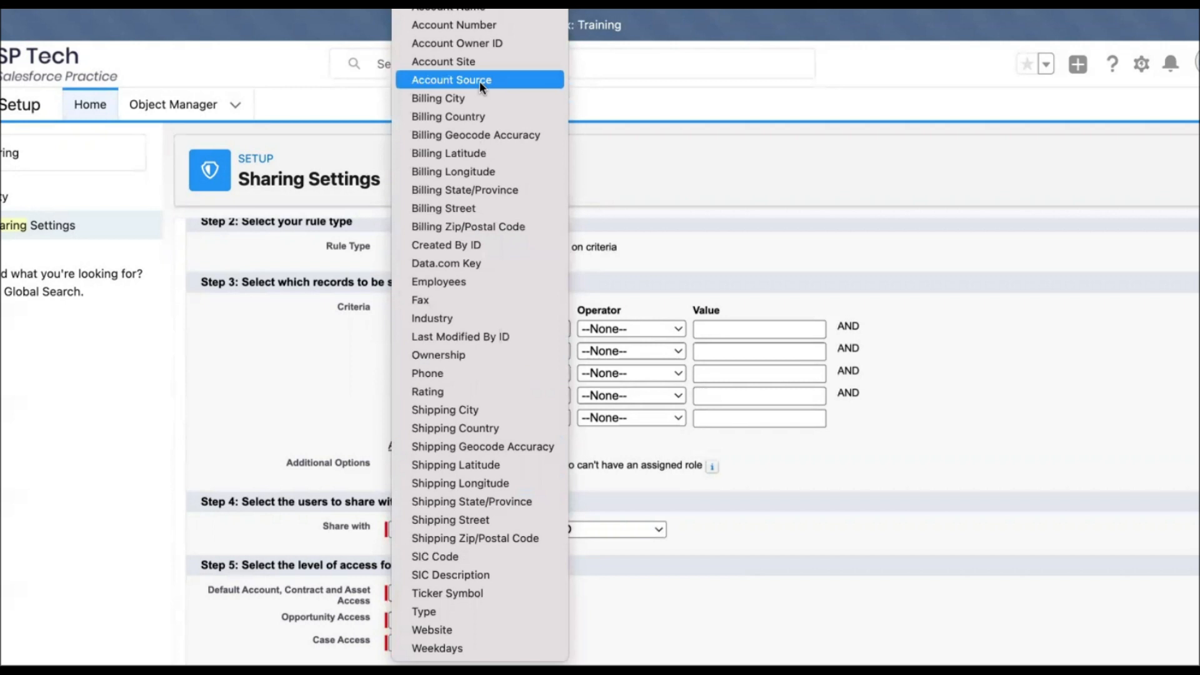
{"action": "left_click", "coordinate": [462, 331]}
{"action": "left_click", "coordinate": [471, 327]}
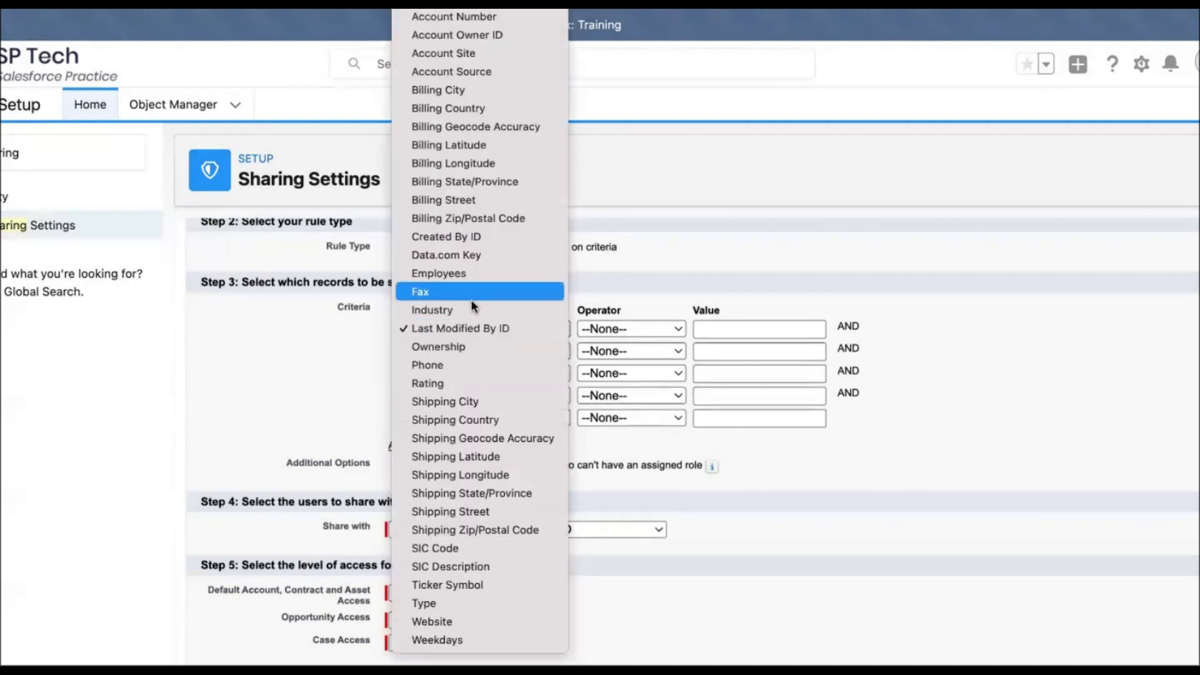
{"action": "left_click", "coordinate": [470, 309]}
{"action": "left_click", "coordinate": [593, 327]}
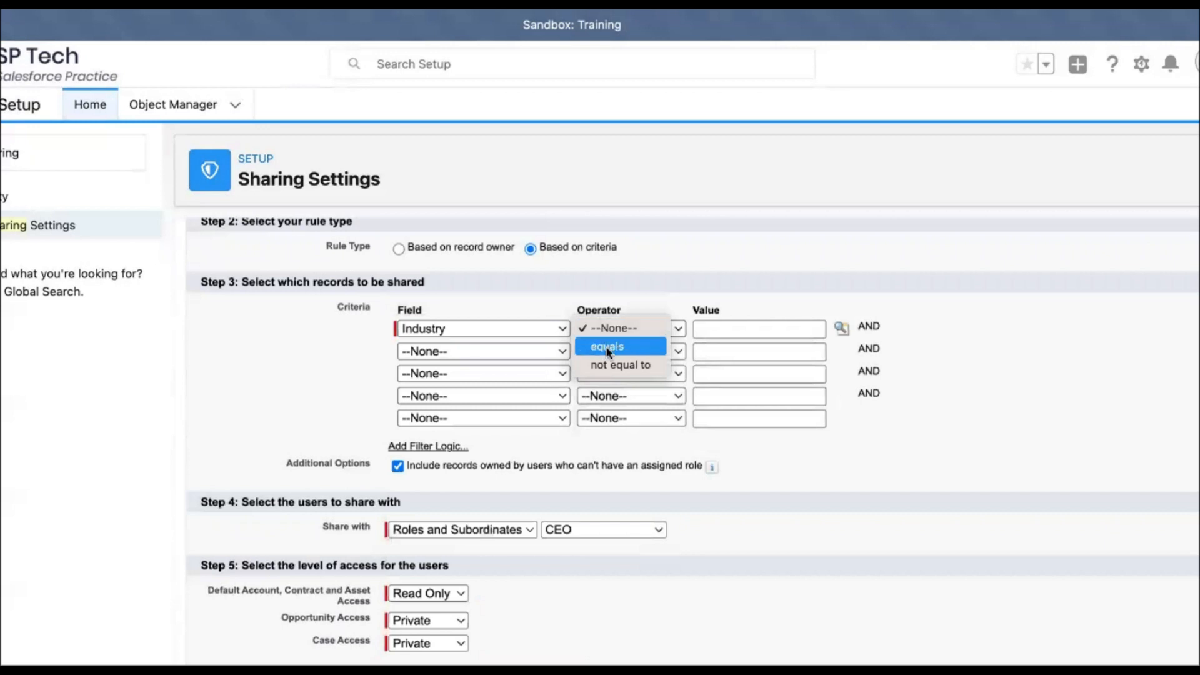
{"action": "left_click", "coordinate": [606, 345]}
{"action": "left_click", "coordinate": [841, 328]}
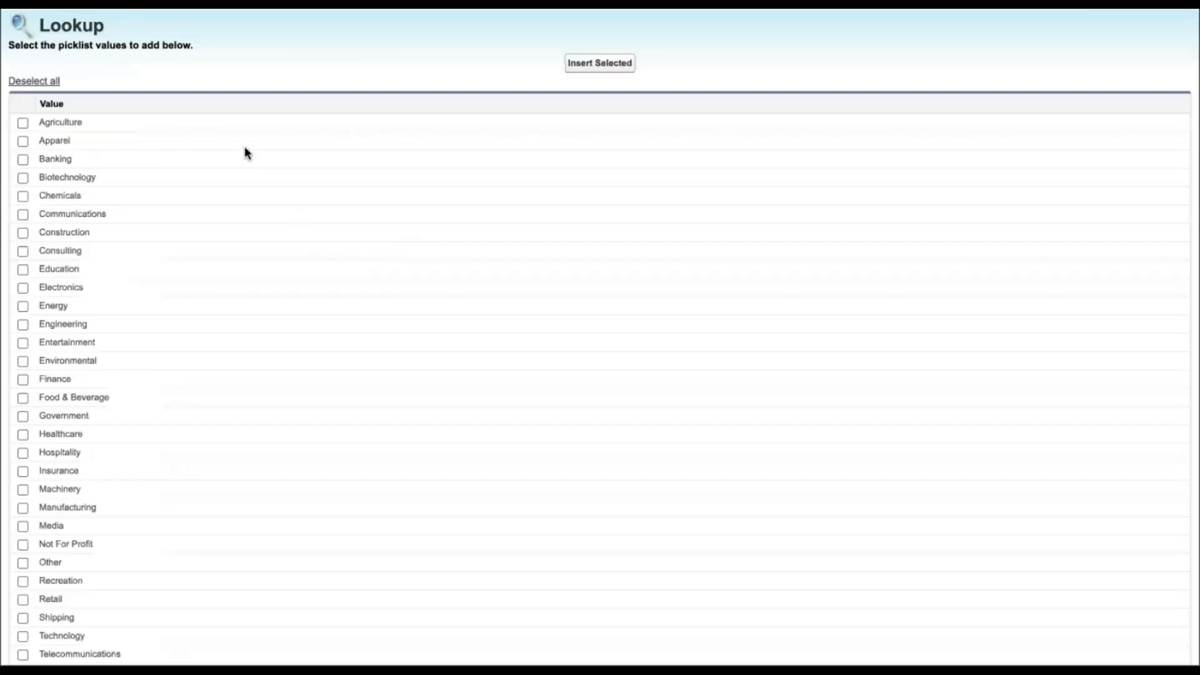
{"action": "left_click", "coordinate": [23, 123]}
{"action": "left_click", "coordinate": [615, 63]}
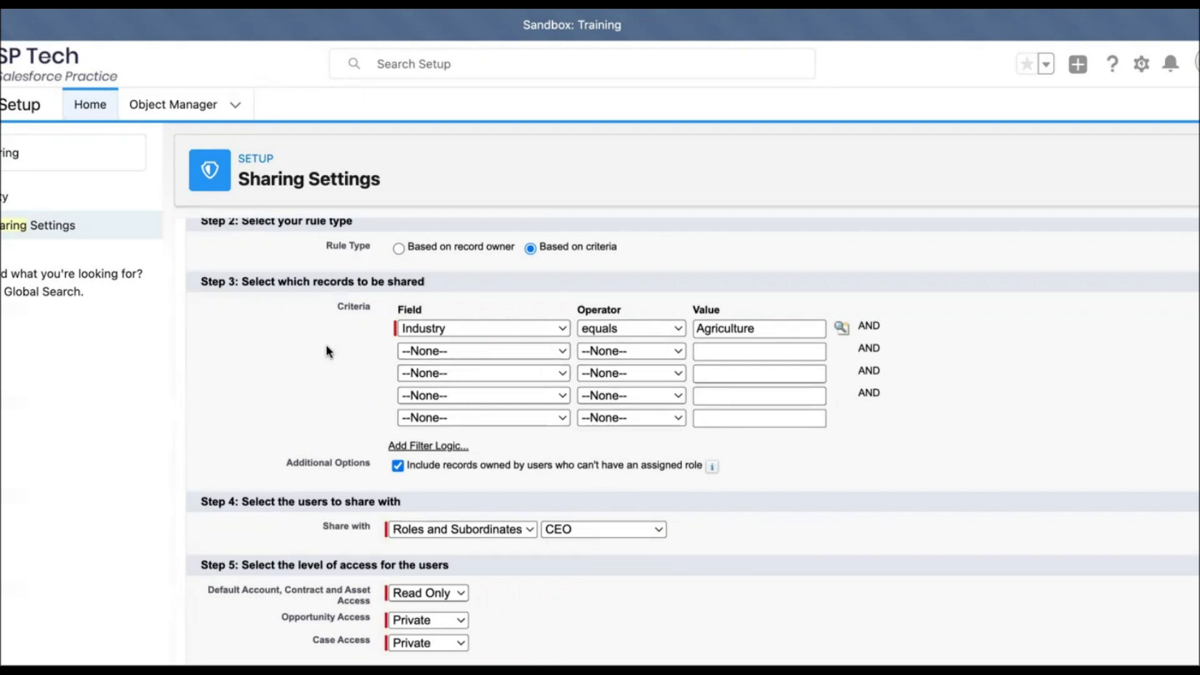
Step: Review the completed rule form and save the Account sharing rule
{"action": "scroll", "coordinate": [434, 355], "scroll_direction": "up", "scroll_amount": 1}
{"action": "scroll", "coordinate": [434, 354], "scroll_direction": "up", "scroll_amount": 1}
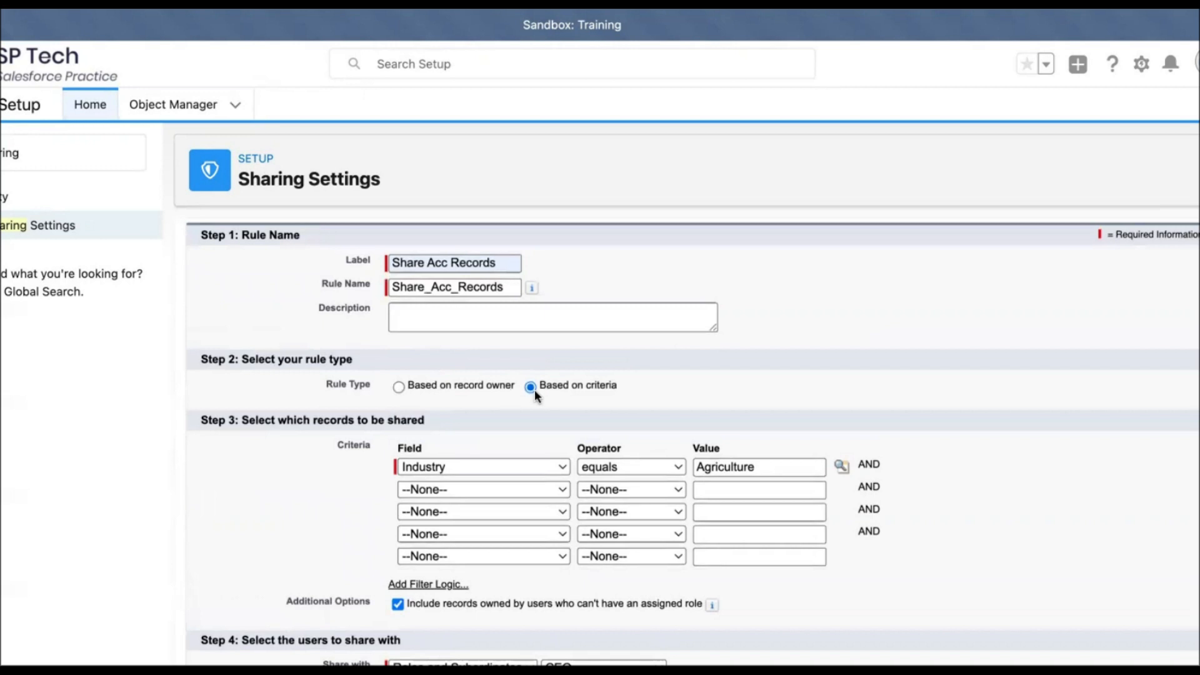
{"action": "scroll", "coordinate": [590, 397], "scroll_direction": "up", "scroll_amount": 2}
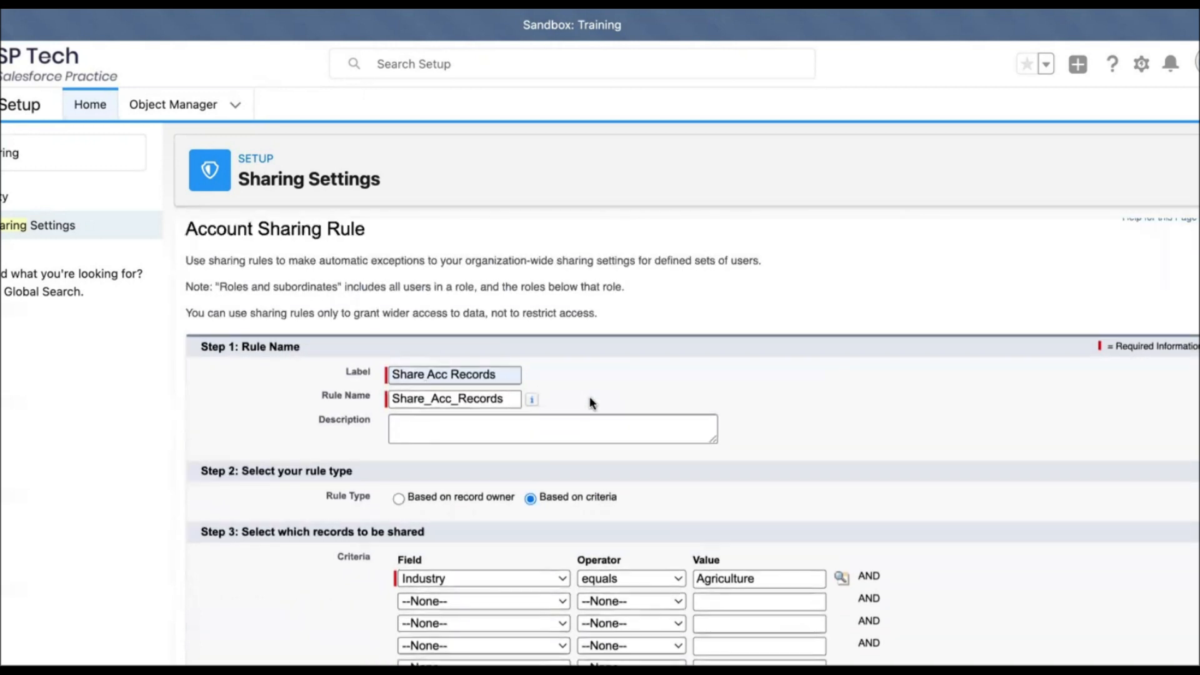
{"action": "scroll", "coordinate": [590, 398], "scroll_direction": "down", "scroll_amount": 2}
{"action": "scroll", "coordinate": [590, 396], "scroll_direction": "down", "scroll_amount": 2}
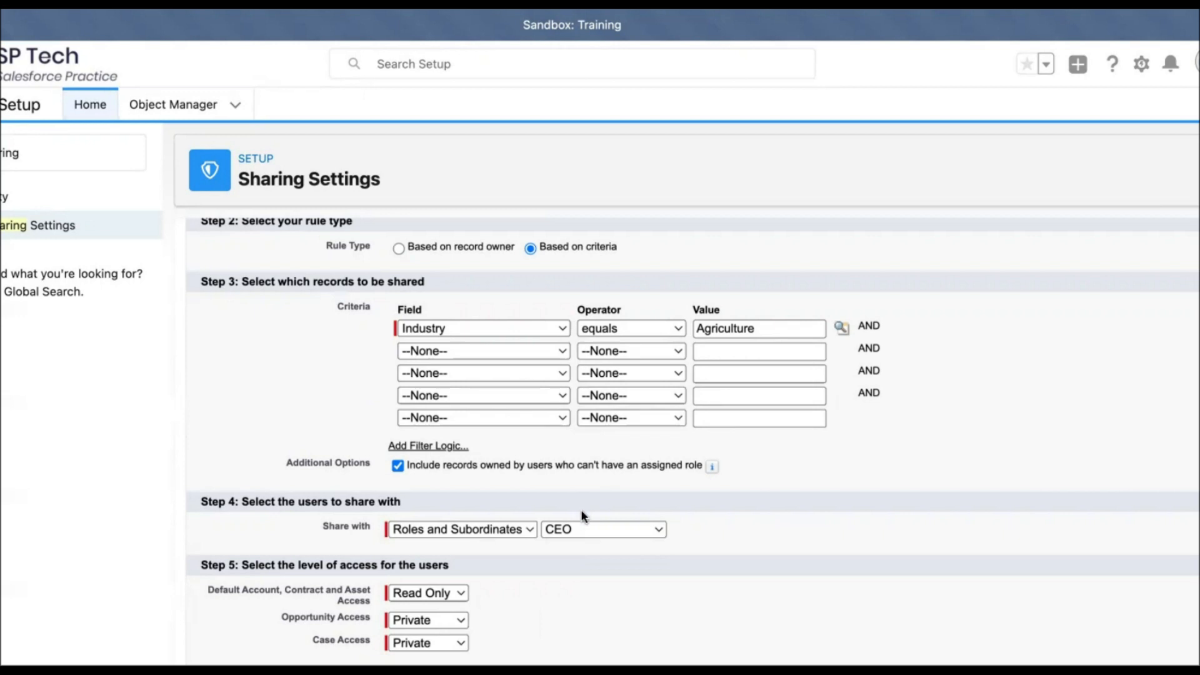
{"action": "scroll", "coordinate": [580, 602], "scroll_direction": "down", "scroll_amount": 1}
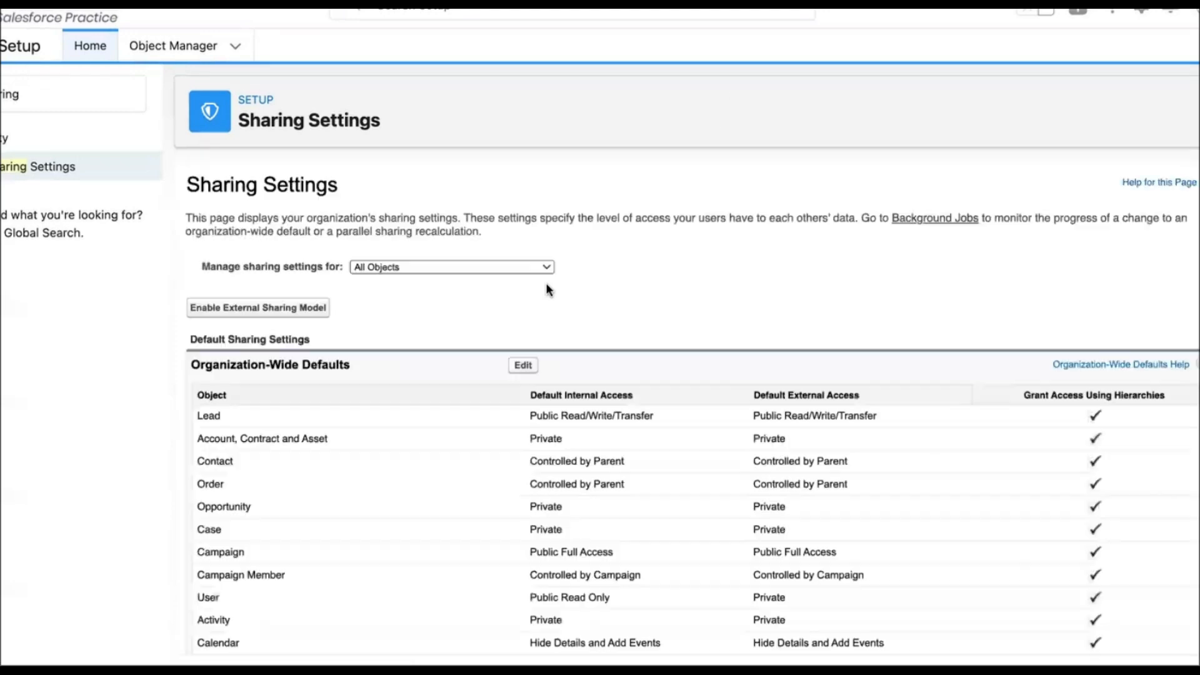
Step: Scroll through Sharing Settings to check the Account Sharing Rules list
{"action": "scroll", "coordinate": [468, 496], "scroll_direction": "down", "scroll_amount": 10}
{"action": "scroll", "coordinate": [467, 496], "scroll_direction": "down", "scroll_amount": 10}
{"action": "scroll", "coordinate": [467, 500], "scroll_direction": "up", "scroll_amount": 6}
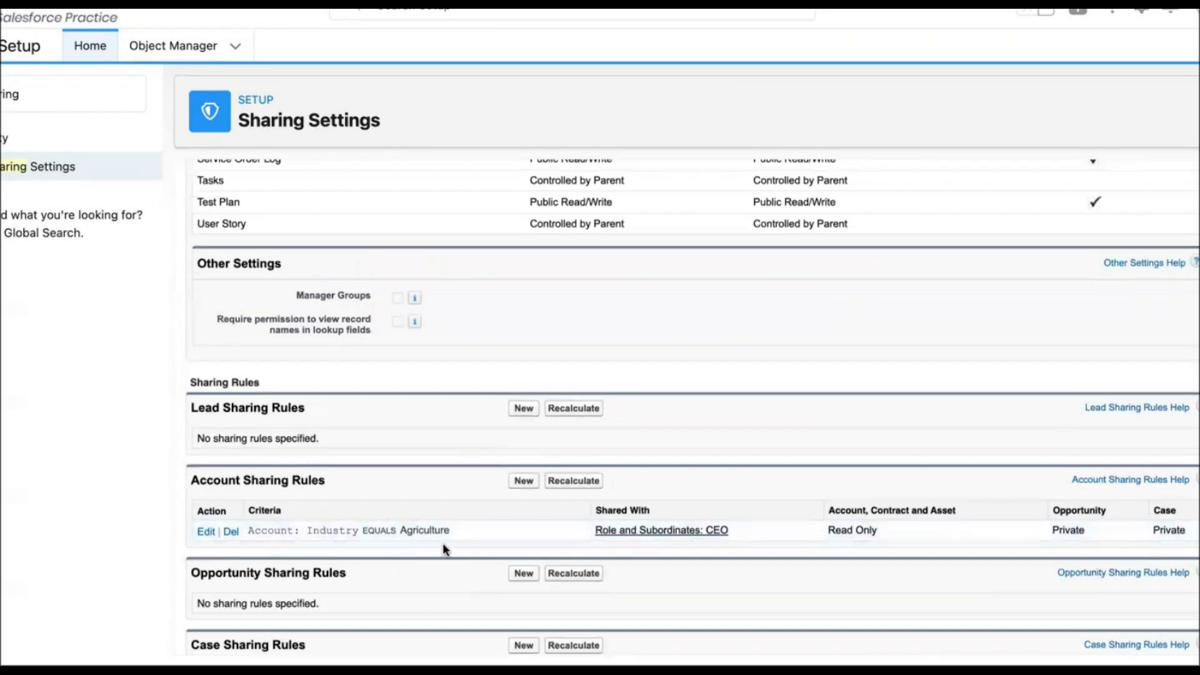
{"action": "scroll", "coordinate": [453, 493], "scroll_direction": "up", "scroll_amount": 15}
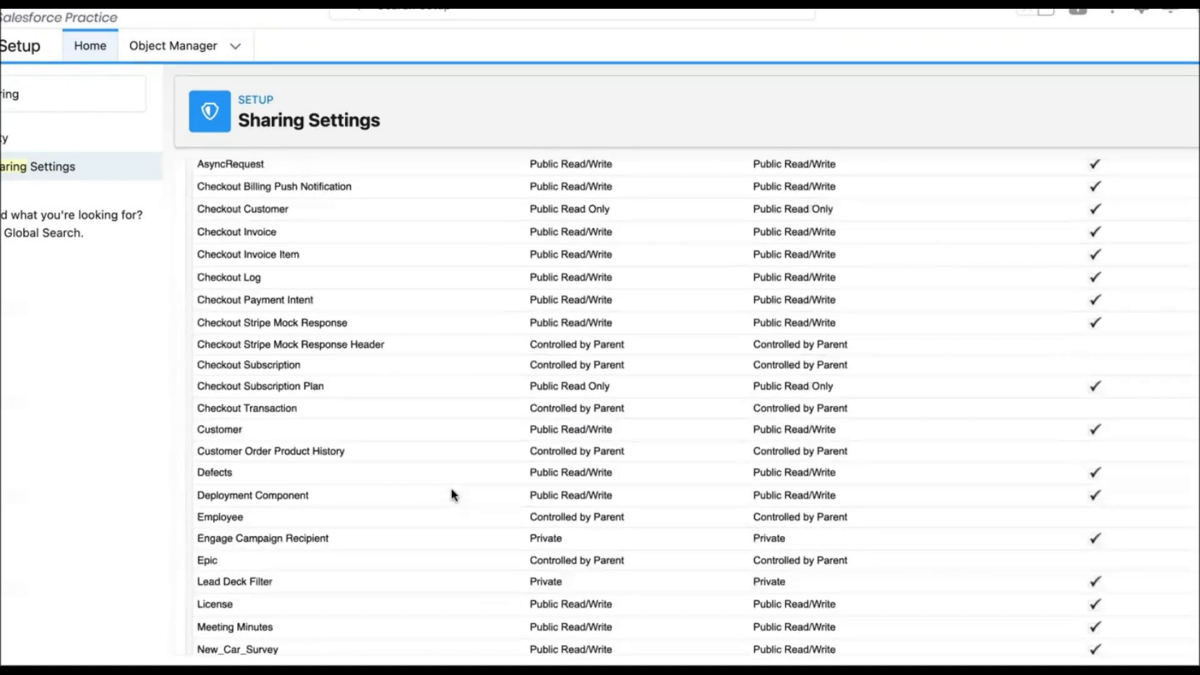
{"action": "scroll", "coordinate": [453, 495], "scroll_direction": "up", "scroll_amount": 3}
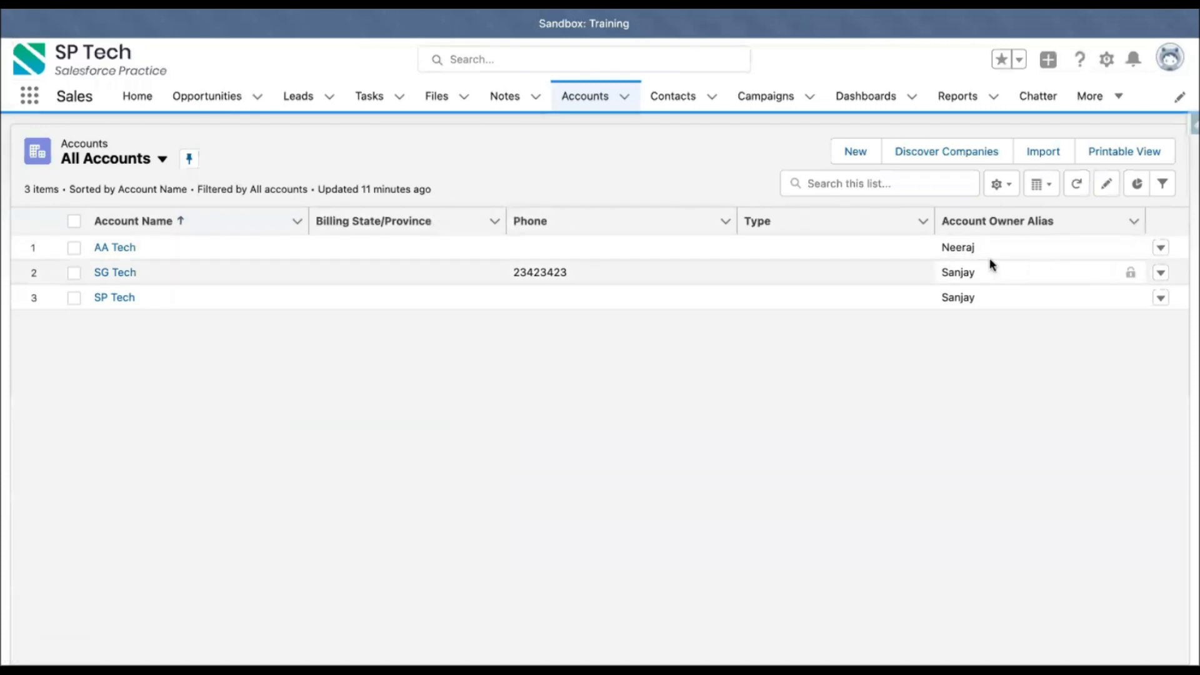
Step: Open the AA Tech account and its Sharing dialog
{"action": "left_click", "coordinate": [104, 248]}
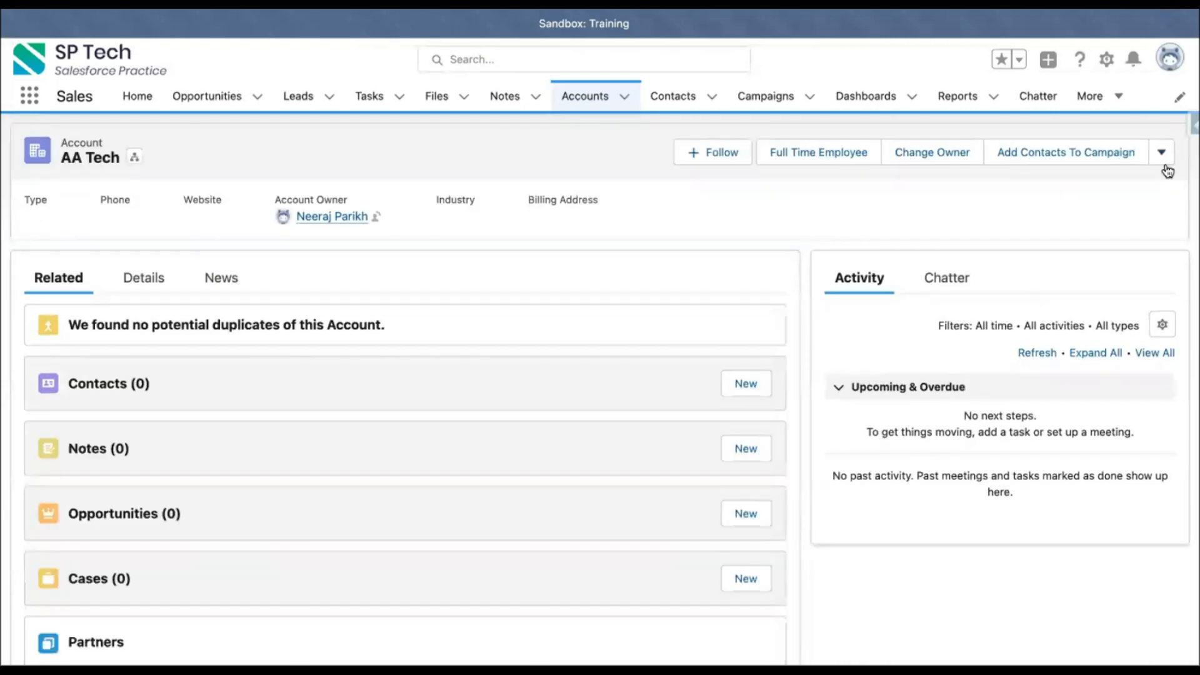
{"action": "left_click", "coordinate": [1161, 153]}
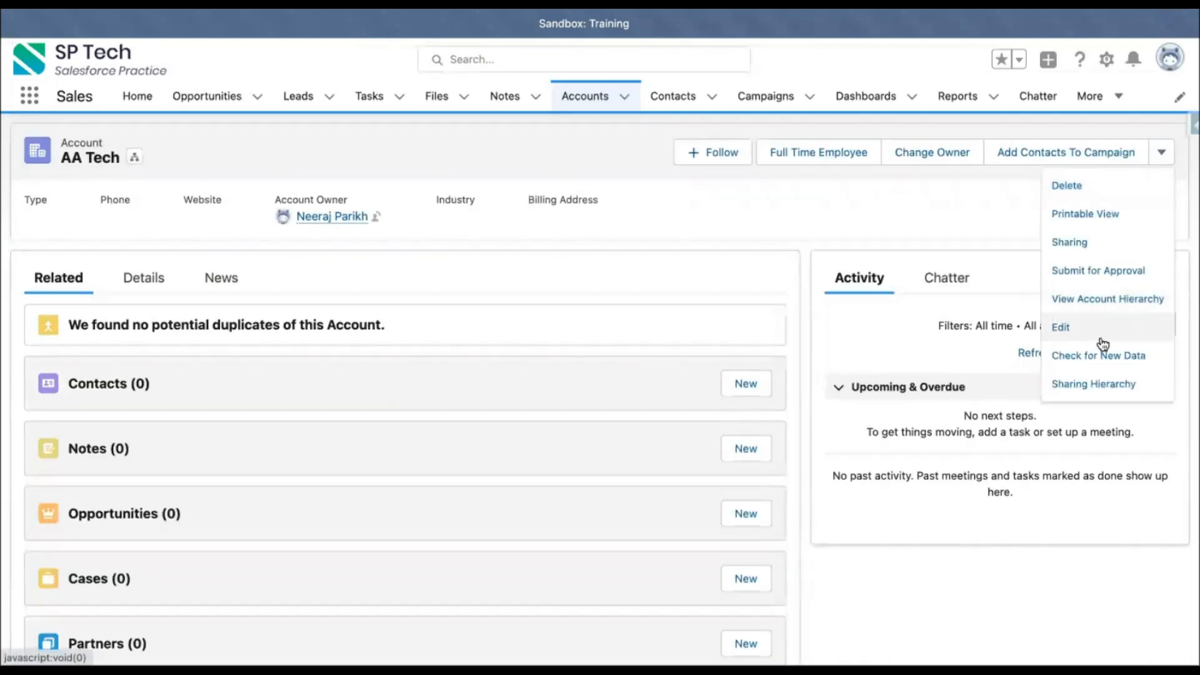
{"action": "left_click", "coordinate": [1078, 240]}
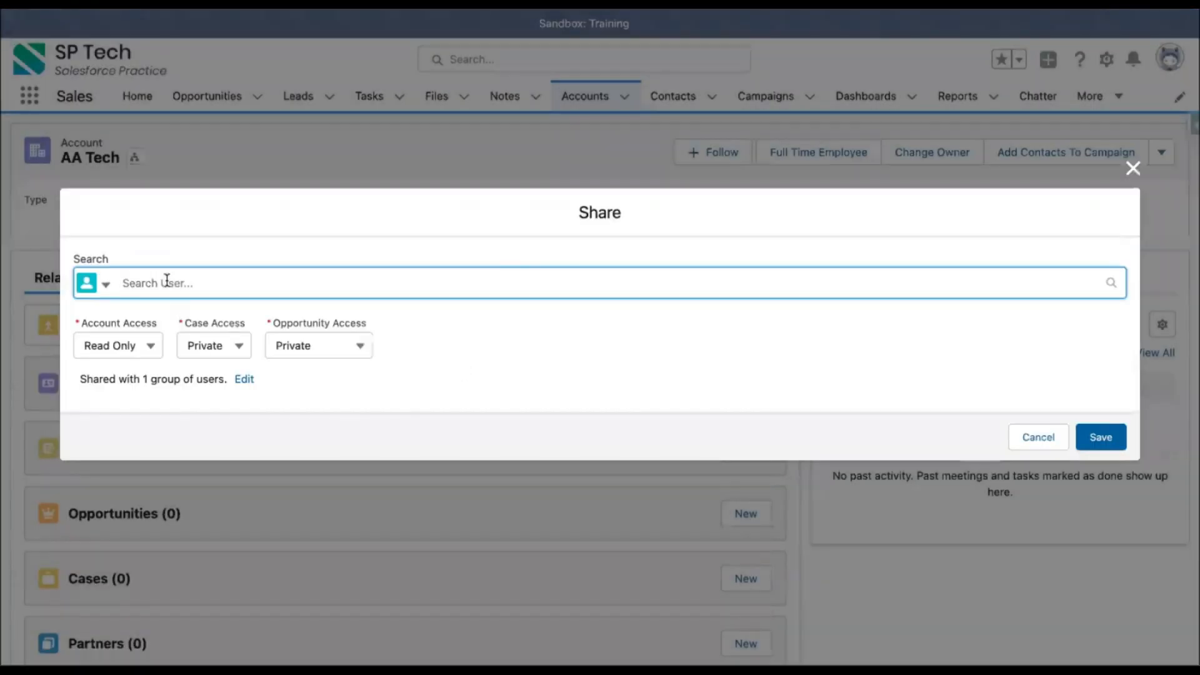
Step: Try to search for the account owner as a User in the Share dialog
{"action": "type", "text": "neeraj"}
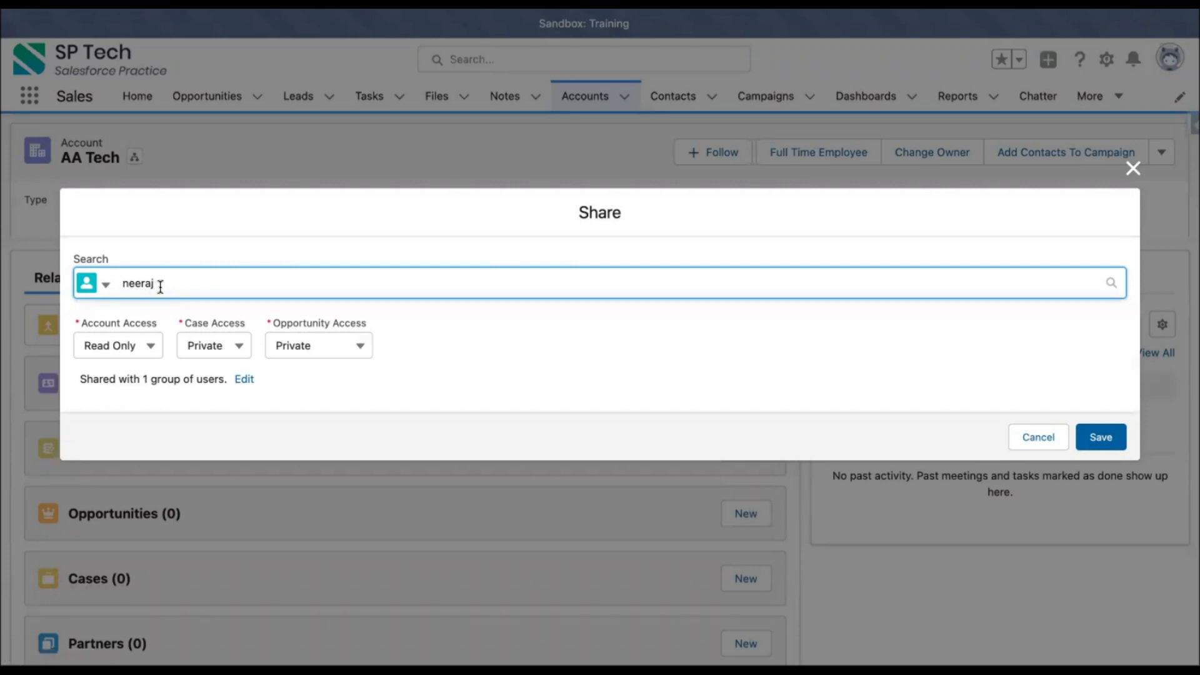
{"action": "left_click", "coordinate": [103, 285]}
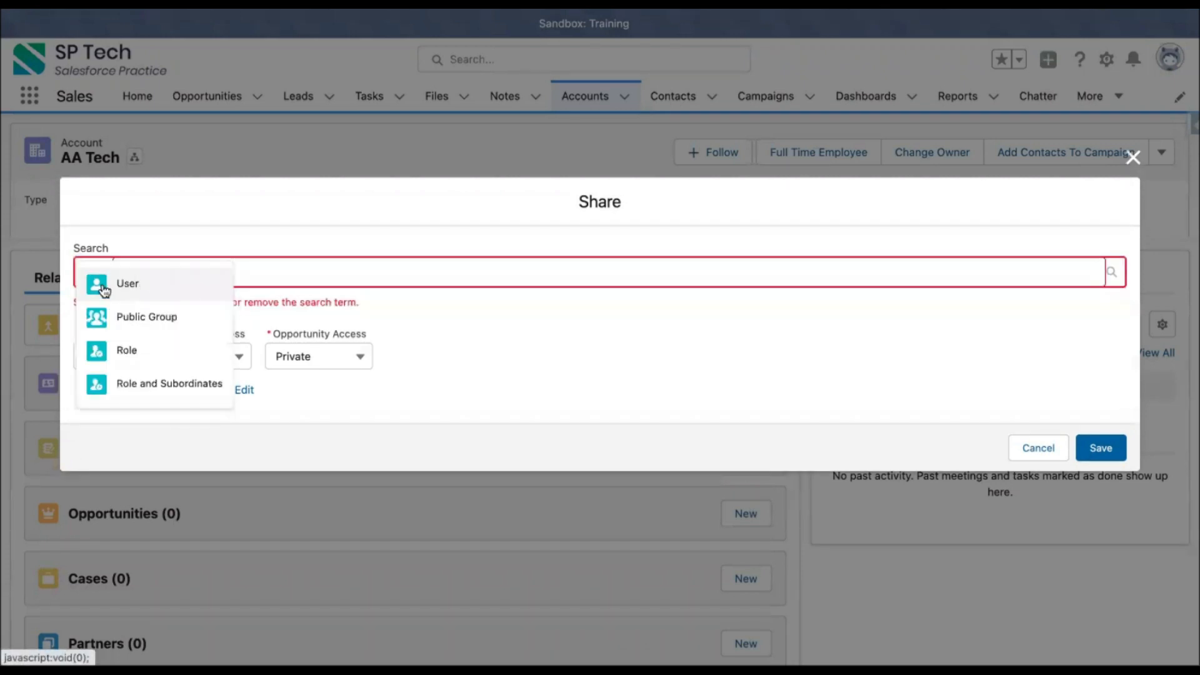
{"action": "left_click", "coordinate": [125, 283]}
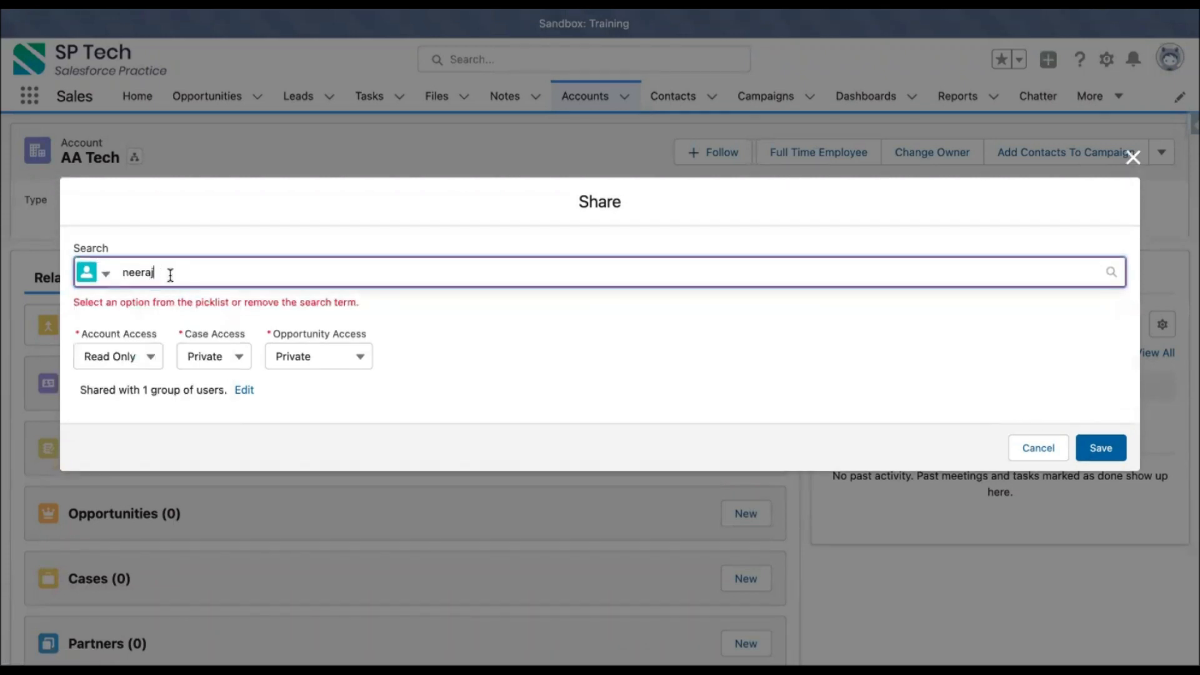
{"action": "left_click", "coordinate": [1111, 272]}
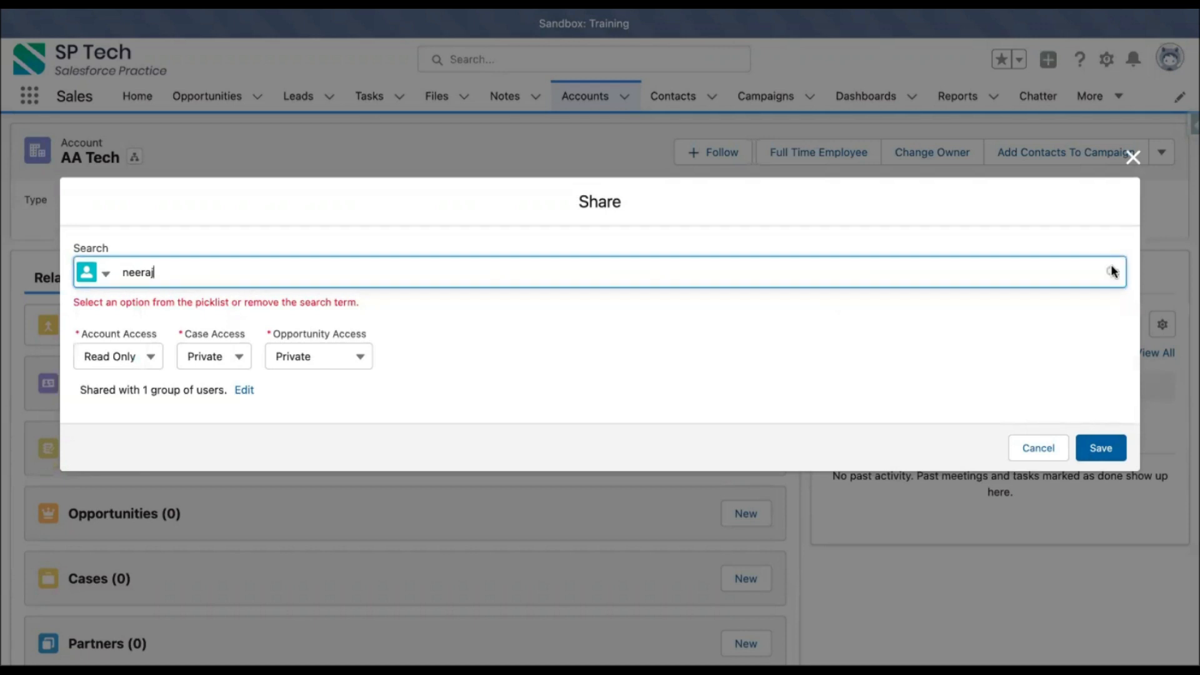
{"action": "left_click", "coordinate": [177, 277]}
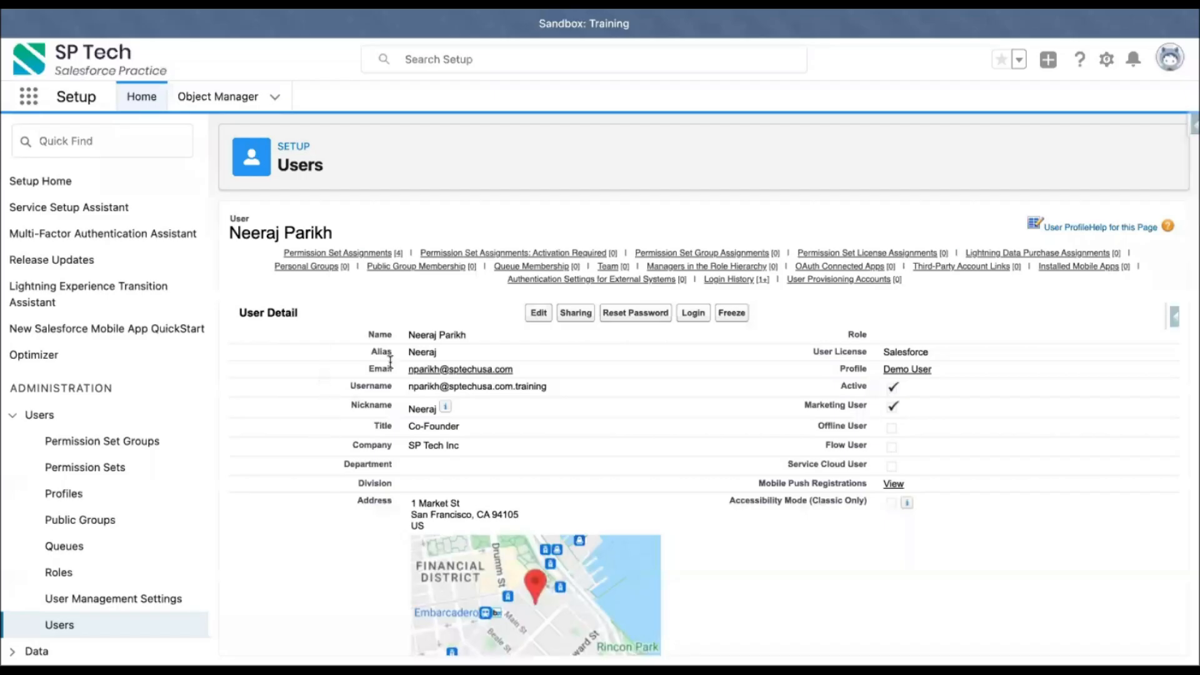
Step: Copy the account owner's name from the user record, paste it into the Share dialog's user search, and close the dialog
{"action": "left_click_drag", "start_coordinate": [461, 335], "coordinate": [477, 337]}
{"action": "key", "text": "ctrl+c"}
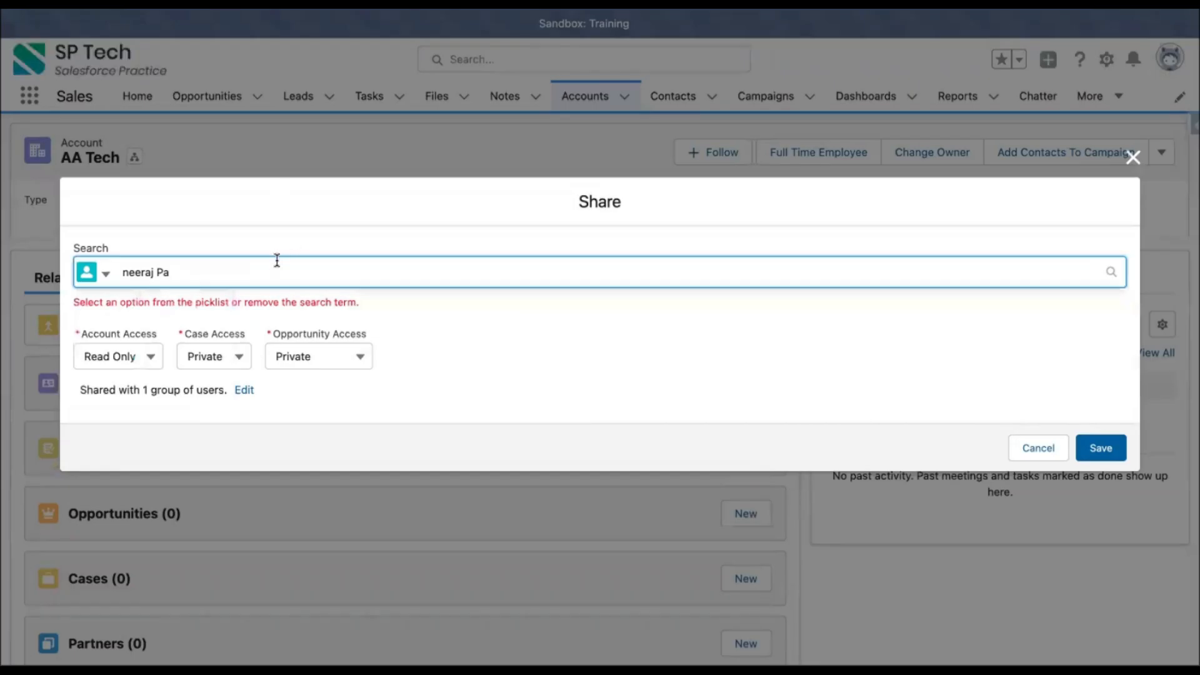
{"action": "key", "text": "ctrl+a"}
{"action": "key", "text": "ctrl+v"}
{"action": "left_click", "coordinate": [429, 358]}
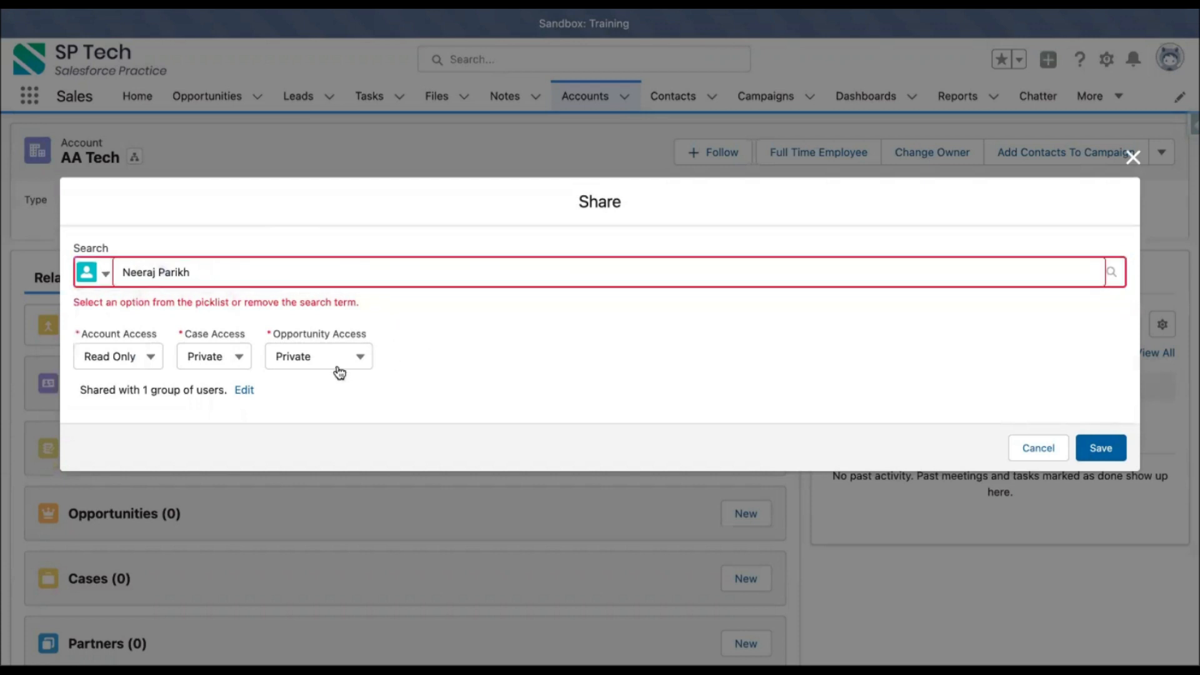
{"action": "left_click", "coordinate": [1095, 445]}
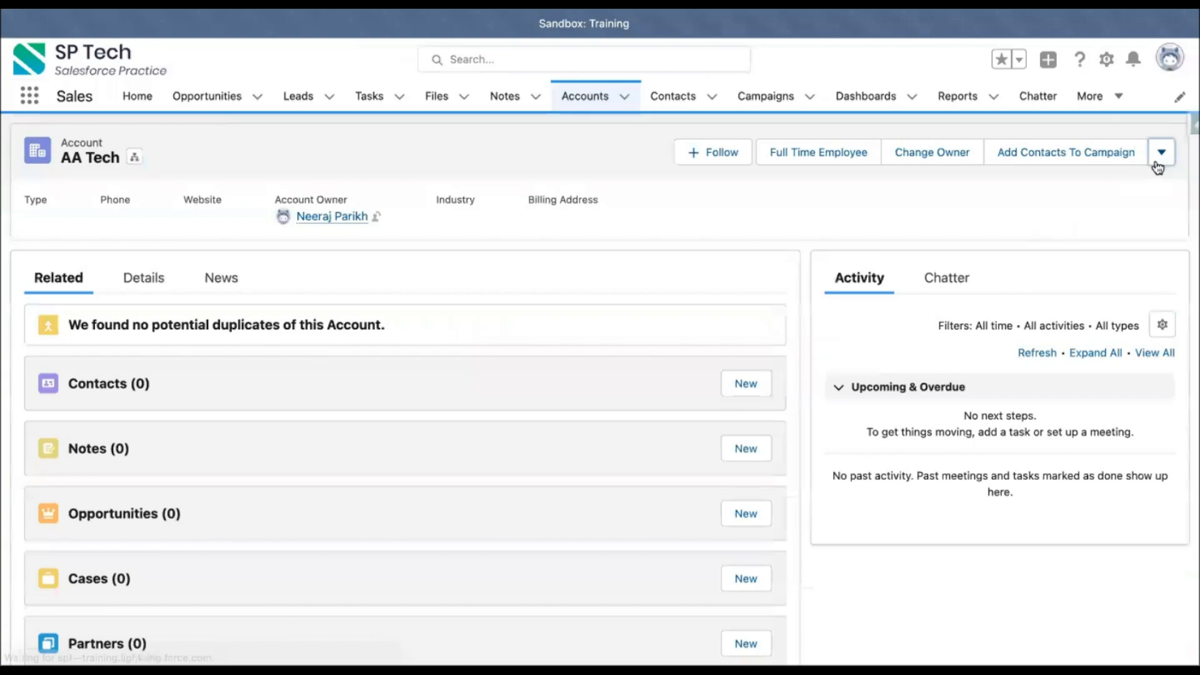
Step: Open the AA Tech account's Sharing dialog and review the list of users it is shared with, then close it
{"action": "left_click", "coordinate": [1160, 156]}
{"action": "left_click", "coordinate": [1085, 242]}
{"action": "left_click", "coordinate": [243, 379]}
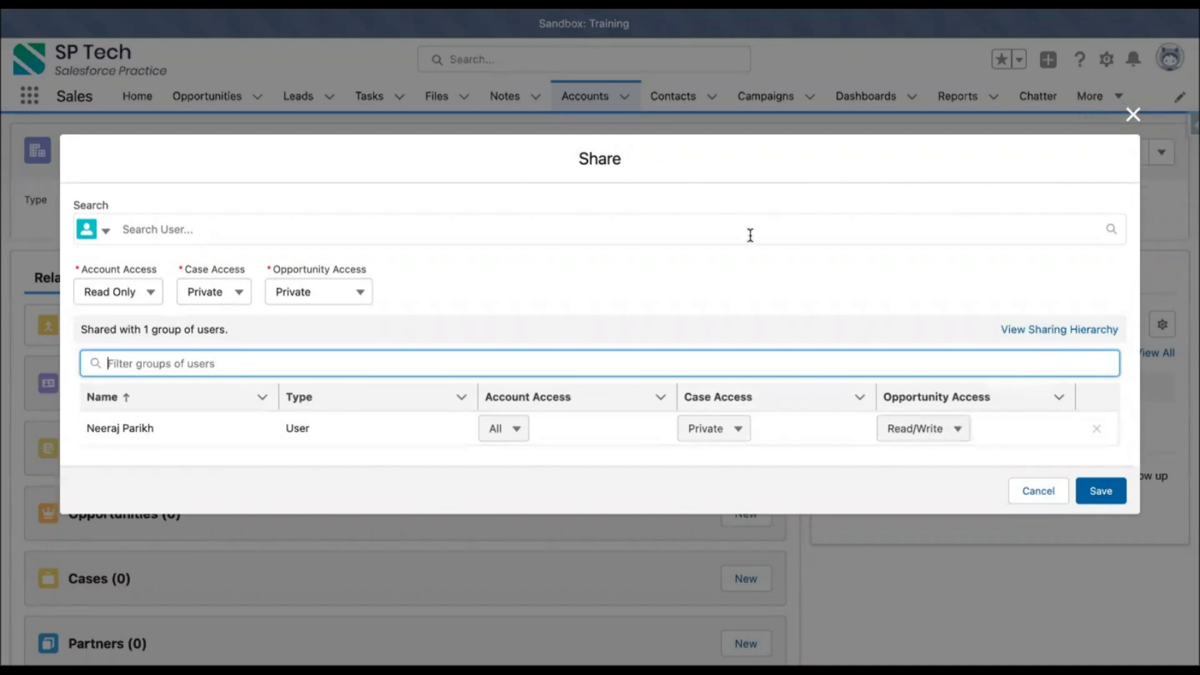
{"action": "left_click", "coordinate": [1134, 117]}
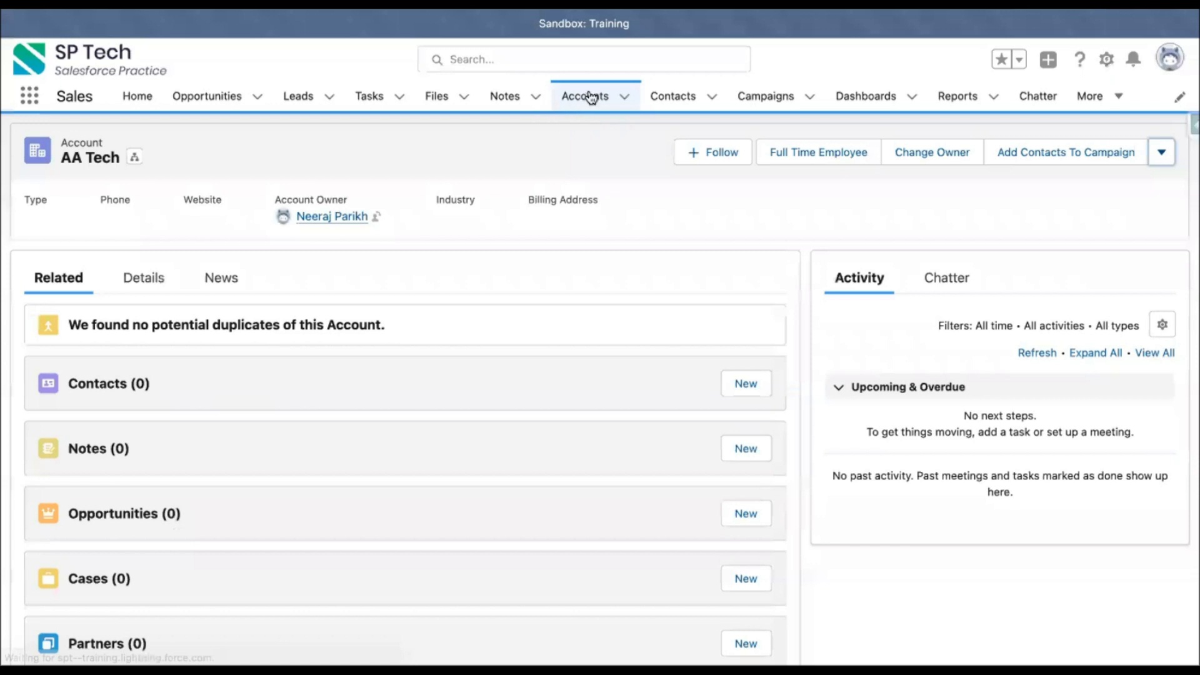
Step: Open the SG Tech account and share it with the AA Tech account owner's user with Read Only account access
{"action": "left_click", "coordinate": [588, 97]}
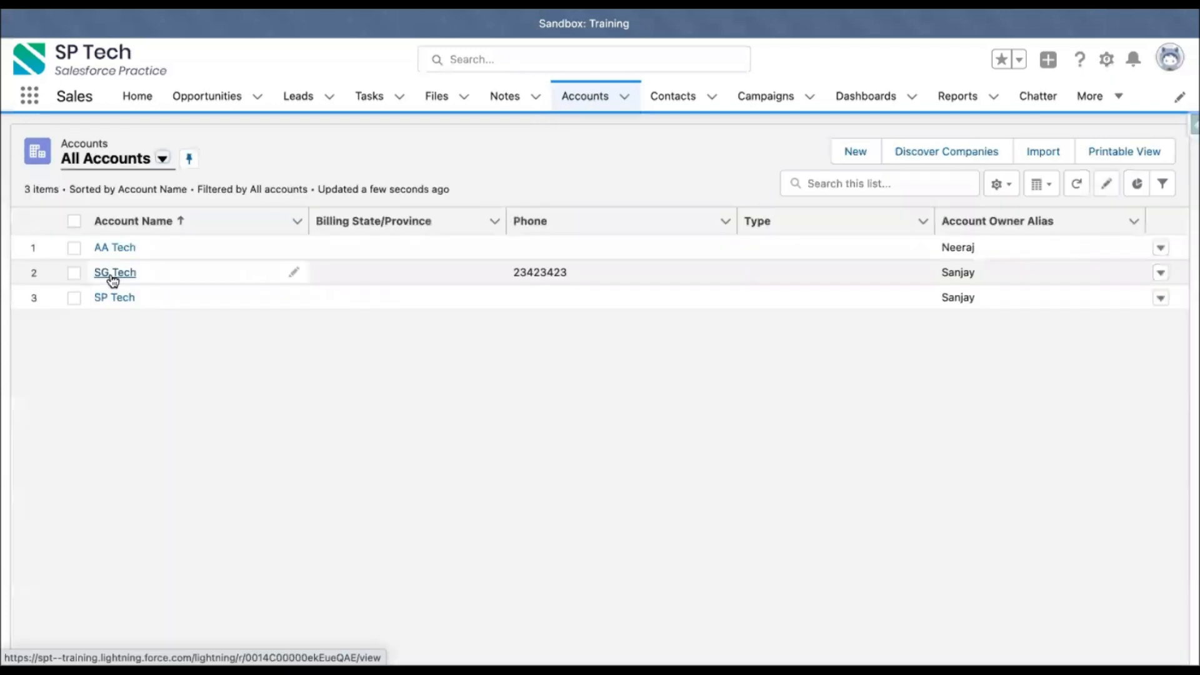
{"action": "left_click", "coordinate": [114, 273]}
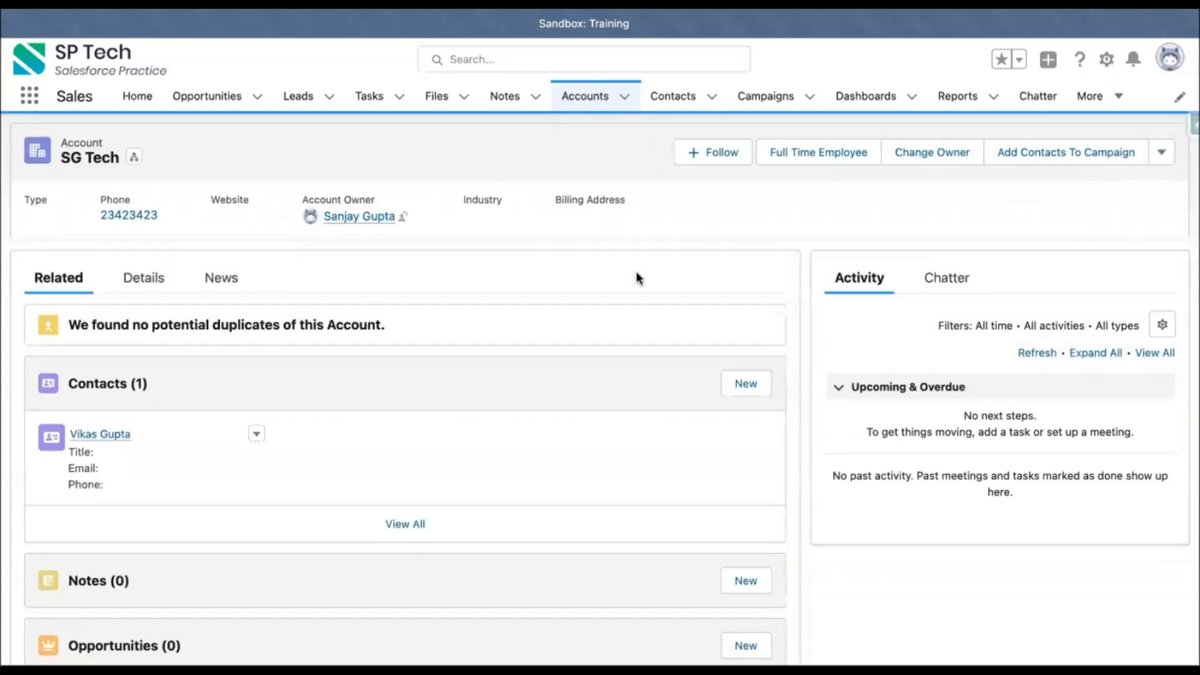
{"action": "left_click", "coordinate": [1163, 155]}
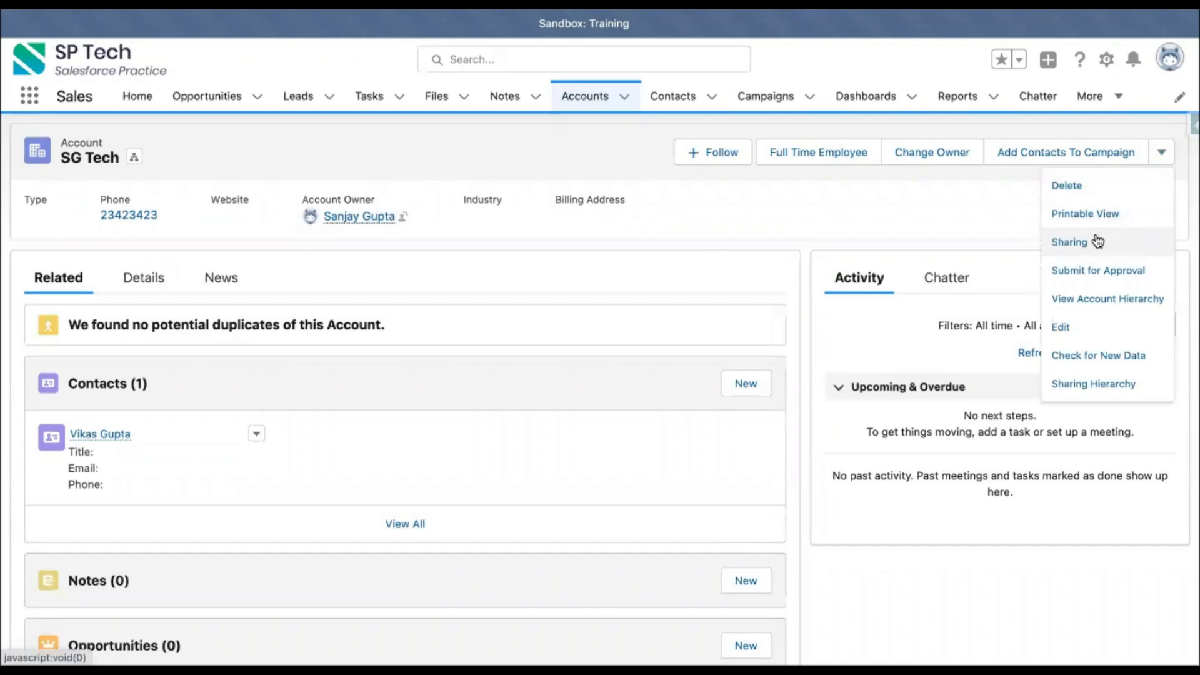
{"action": "left_click", "coordinate": [1095, 241]}
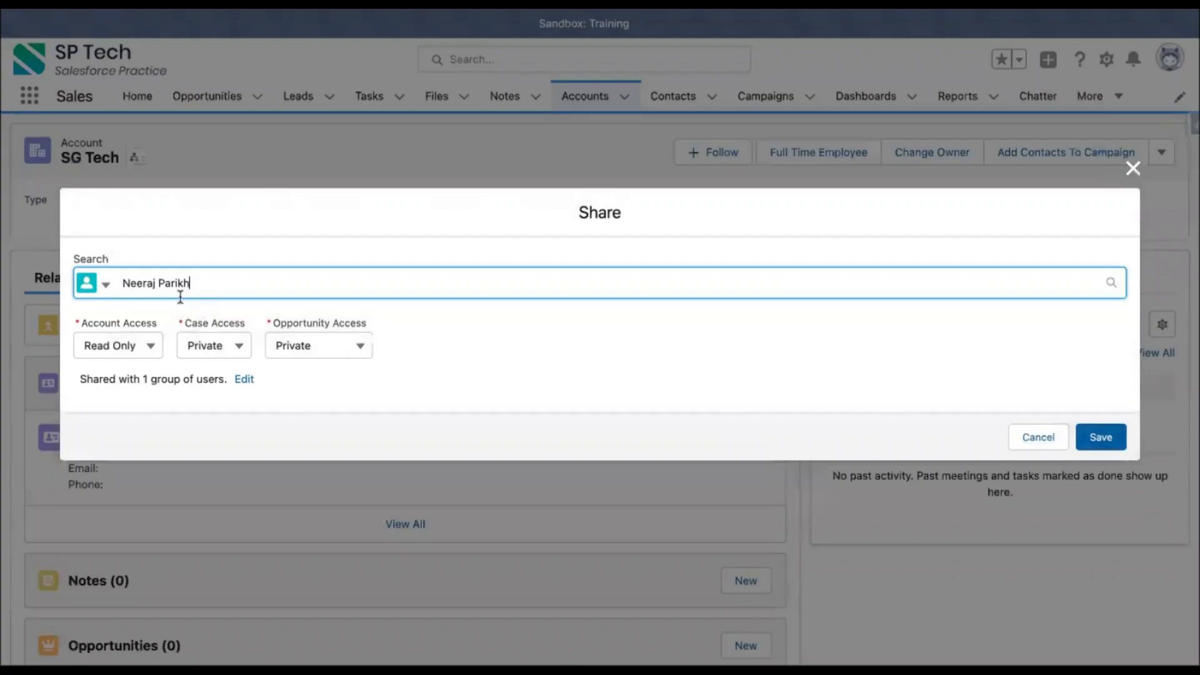
{"action": "left_click", "coordinate": [157, 314]}
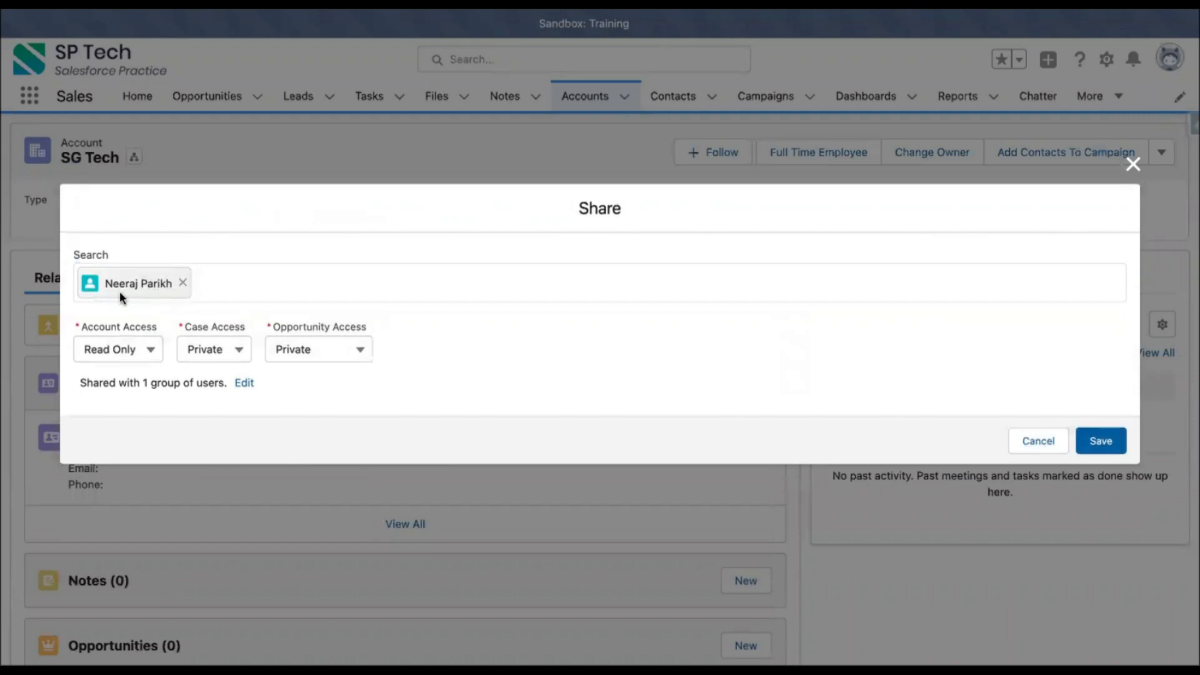
{"action": "left_click", "coordinate": [1100, 440]}
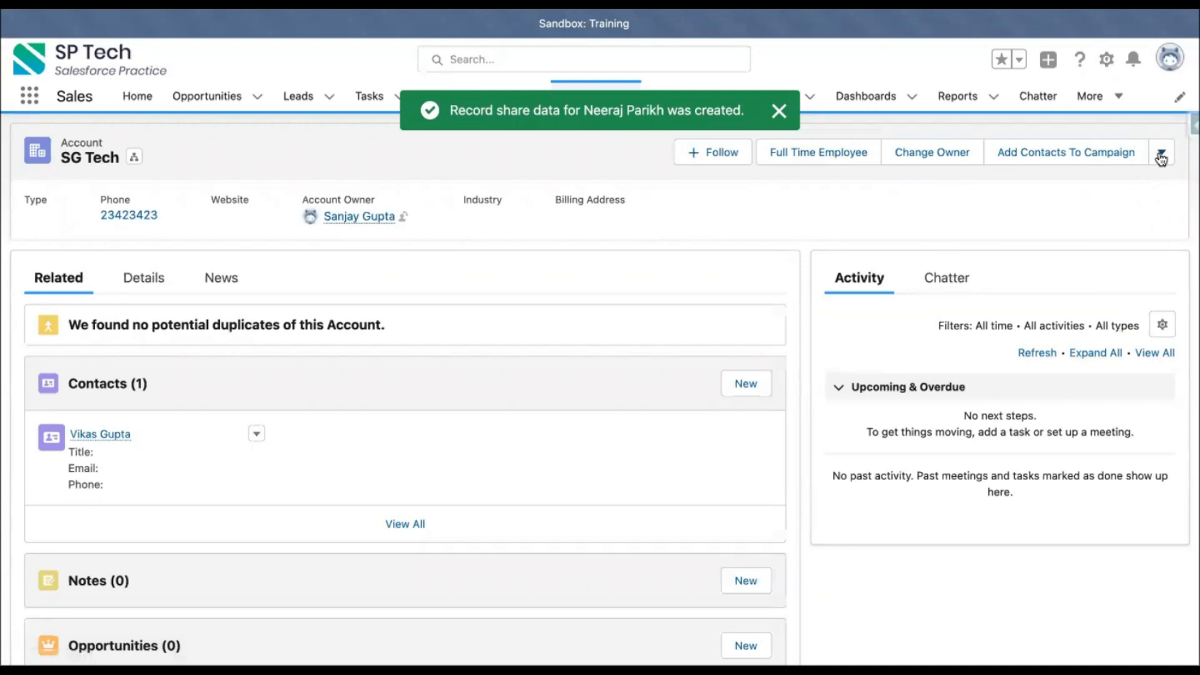
Step: Open the SG Tech account's Sharing dialog to review the users it is shared with, then close it
{"action": "left_click", "coordinate": [1162, 152]}
{"action": "left_click", "coordinate": [1082, 243]}
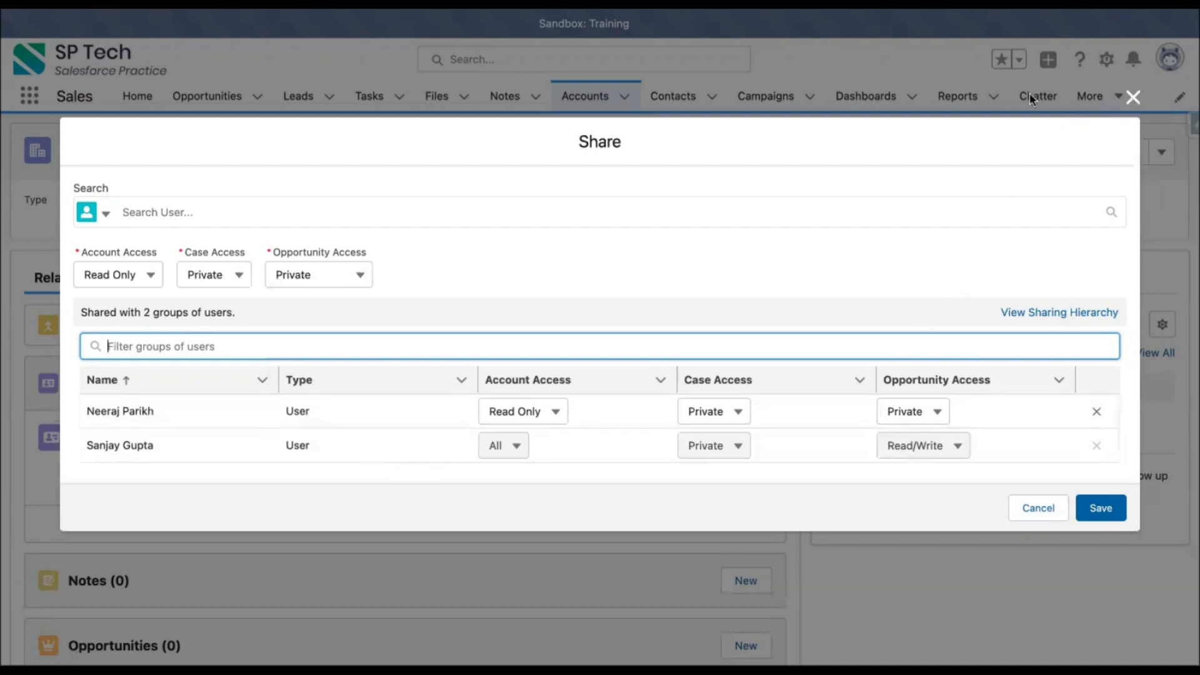
{"action": "left_click", "coordinate": [1133, 97]}
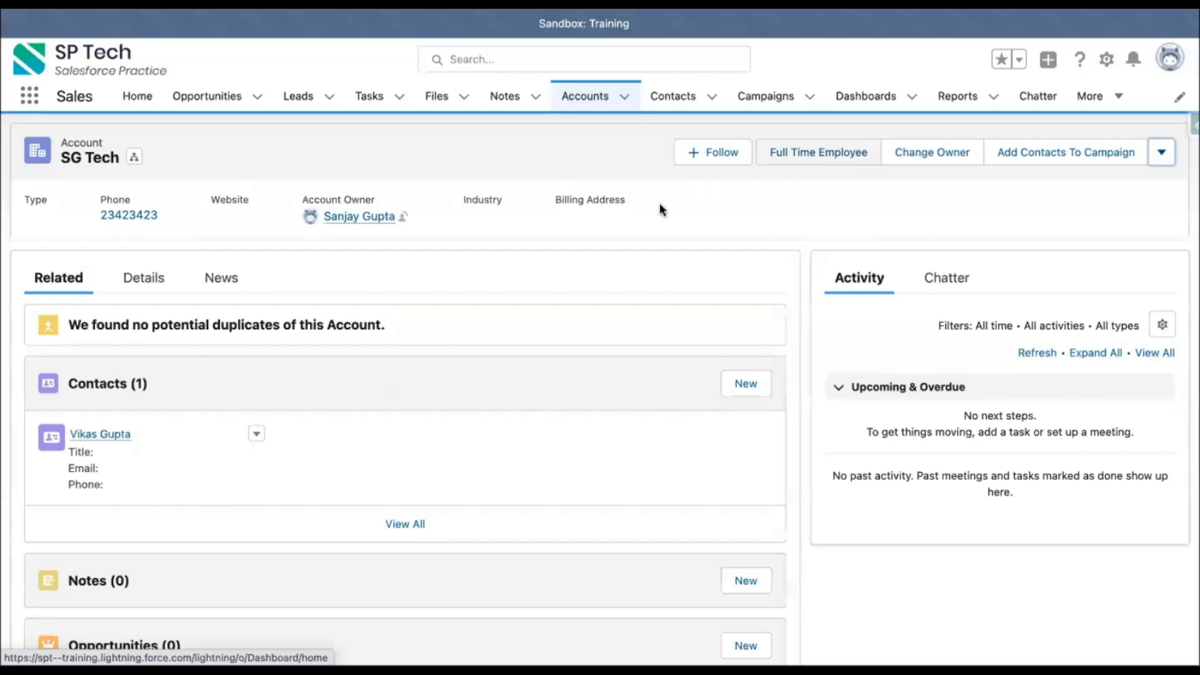